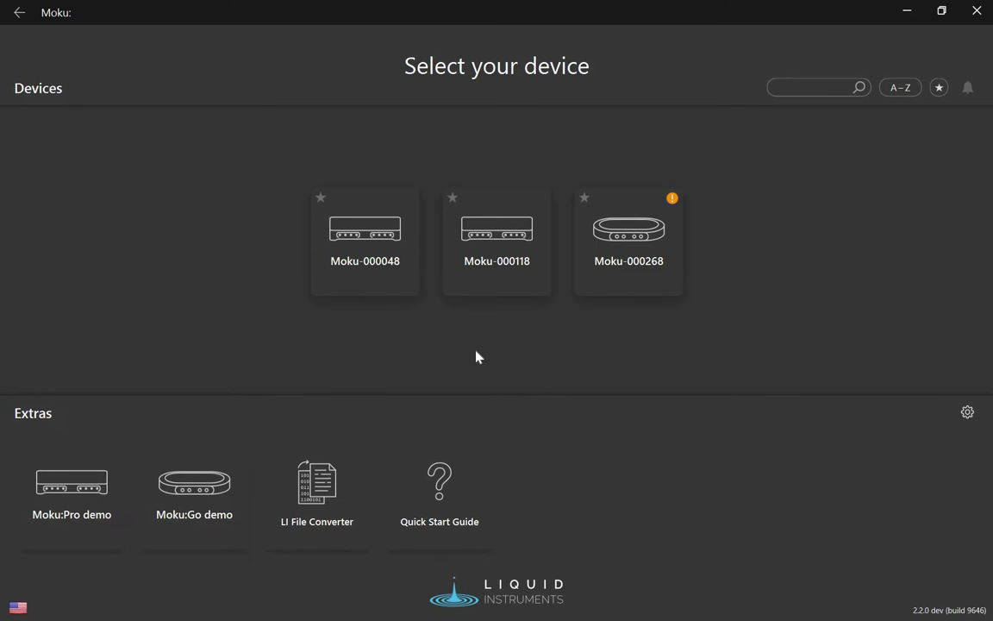
Join the Moku-000001 Wi-Fi network, then connect to the Moku Demo device in Moku.
key("super")
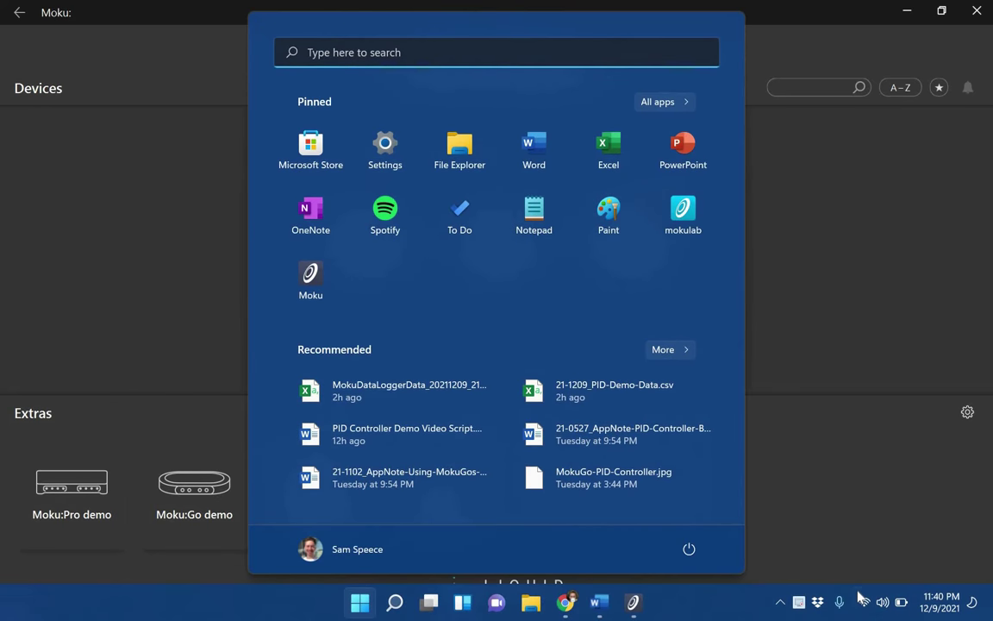
key("super+a")
left_click(784, 348)
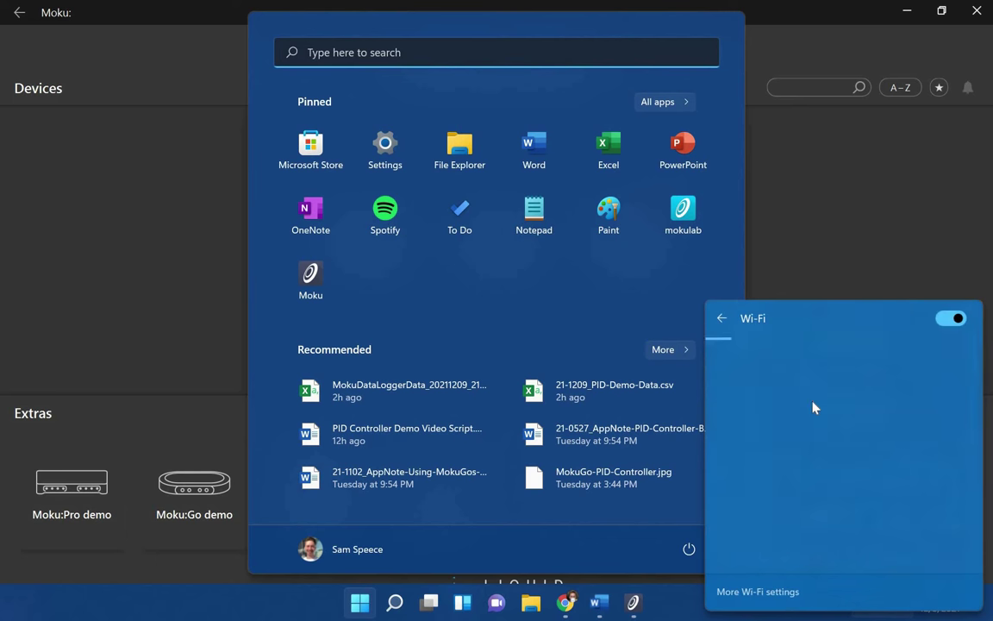
left_click(824, 445)
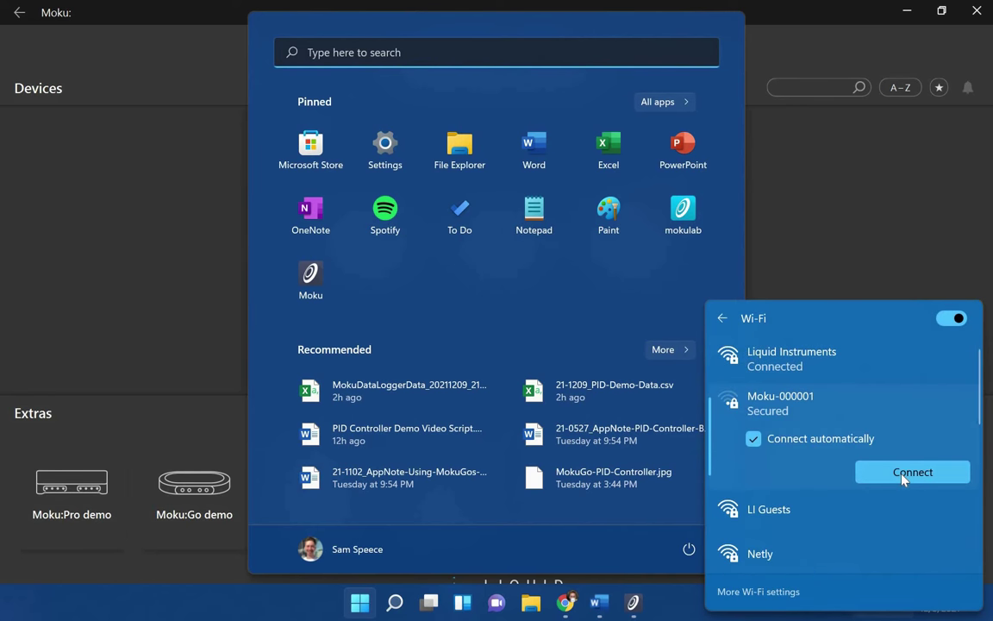
left_click(901, 474)
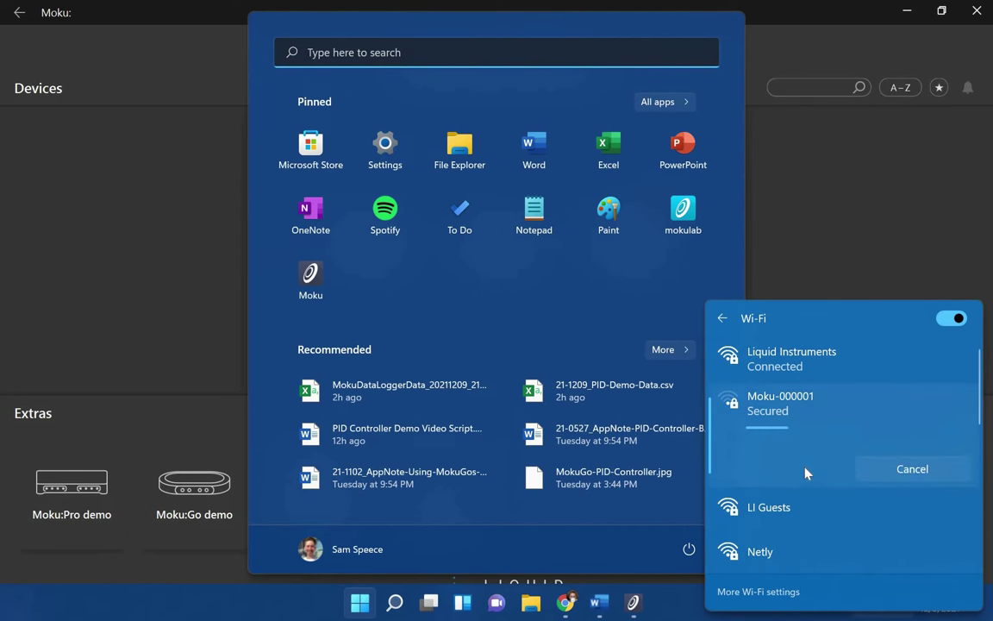
left_click(810, 235)
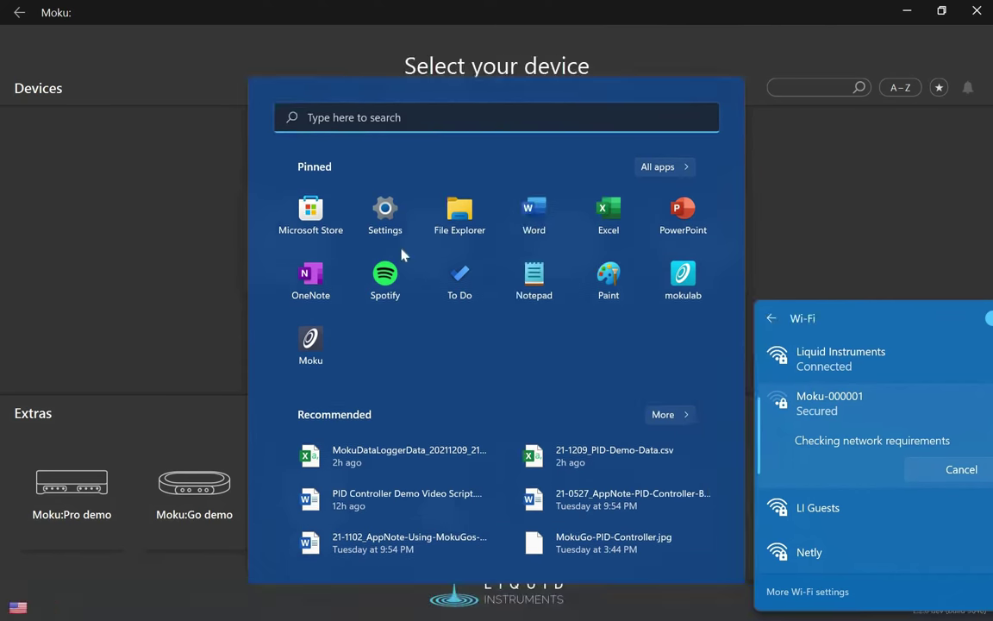
double_click(324, 246)
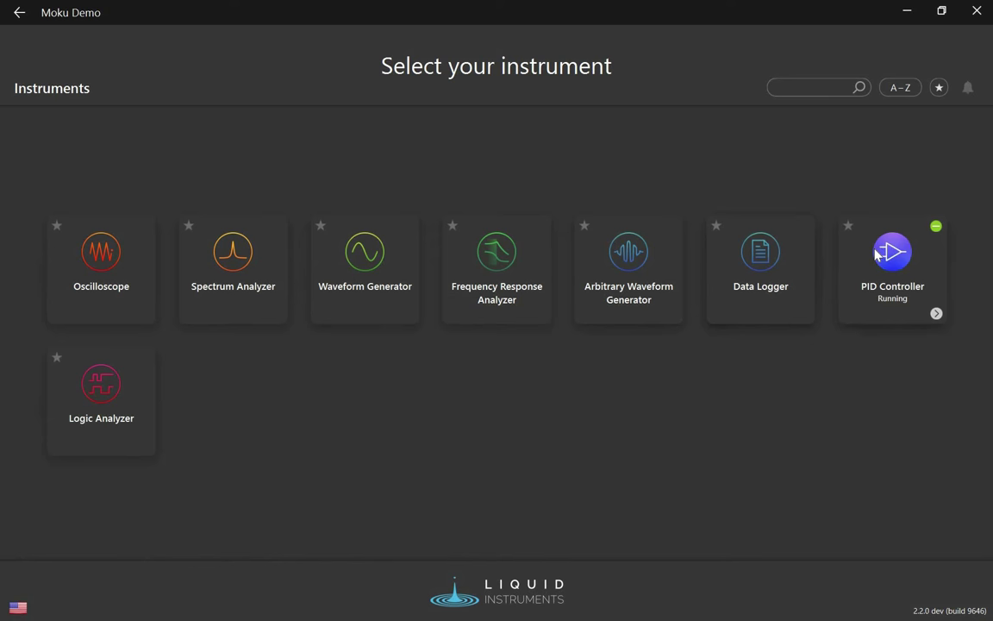
Launch the PID Controller, toggling the oscilloscope and data logger panels and closing the logger.
double_click(874, 252)
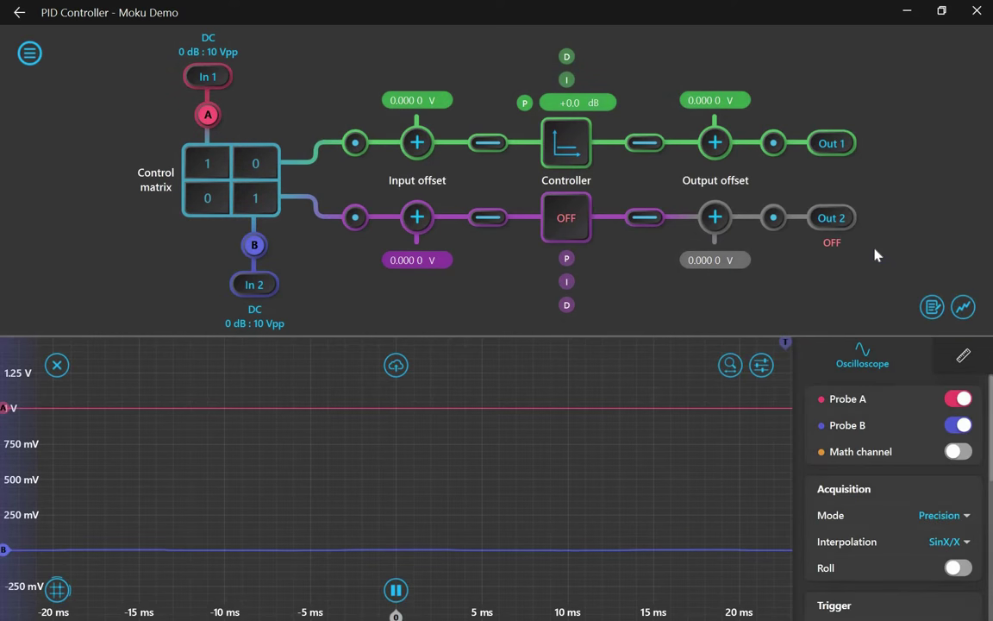
left_click(963, 307)
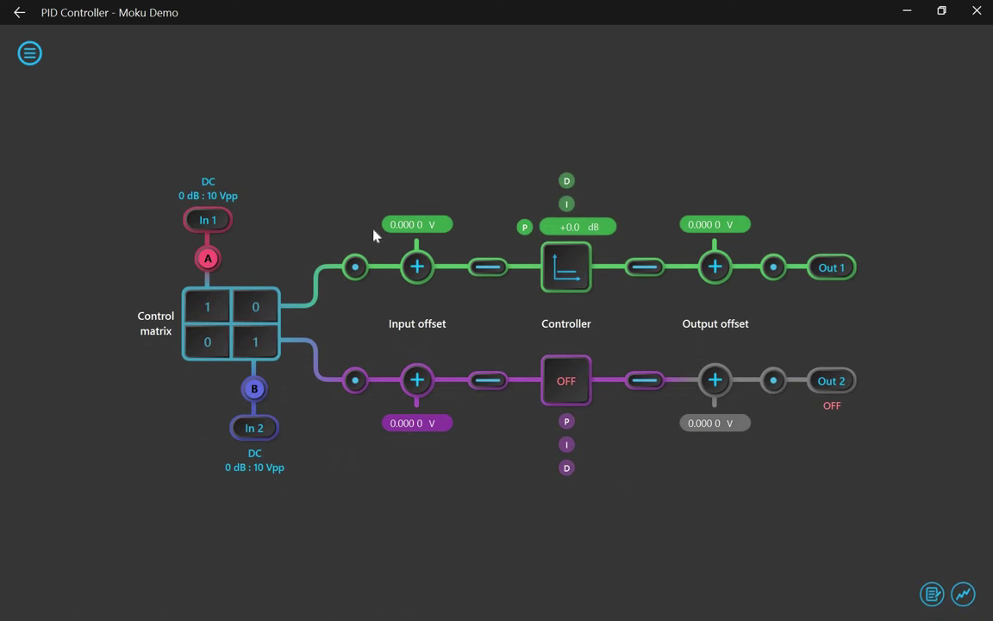
left_click(962, 594)
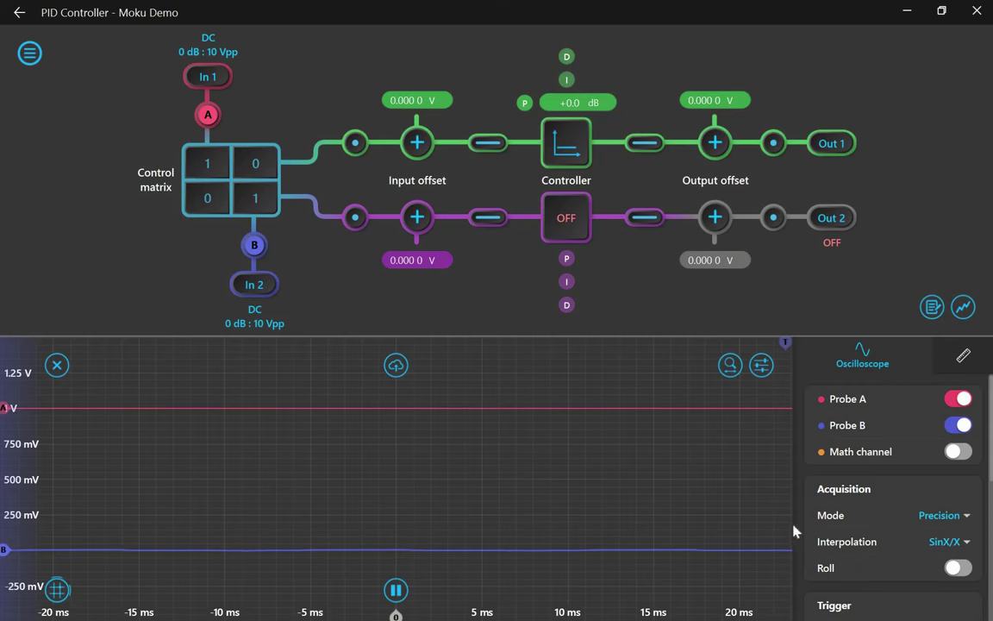
left_click(928, 310)
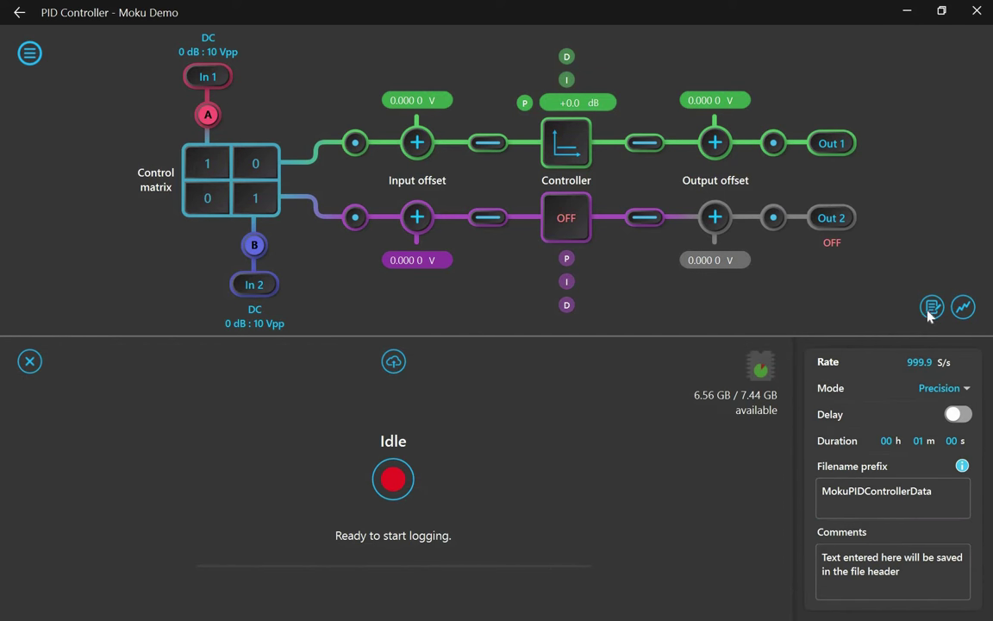
left_click(927, 312)
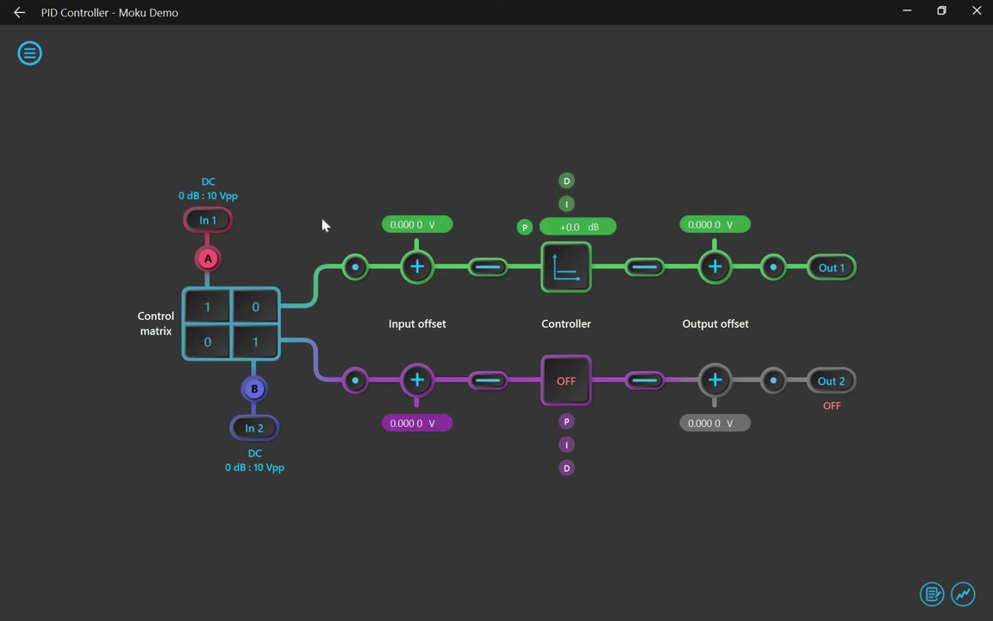
Set PPSU 1 to 5 V in the Power supply settings and switch it on.
left_click(31, 54)
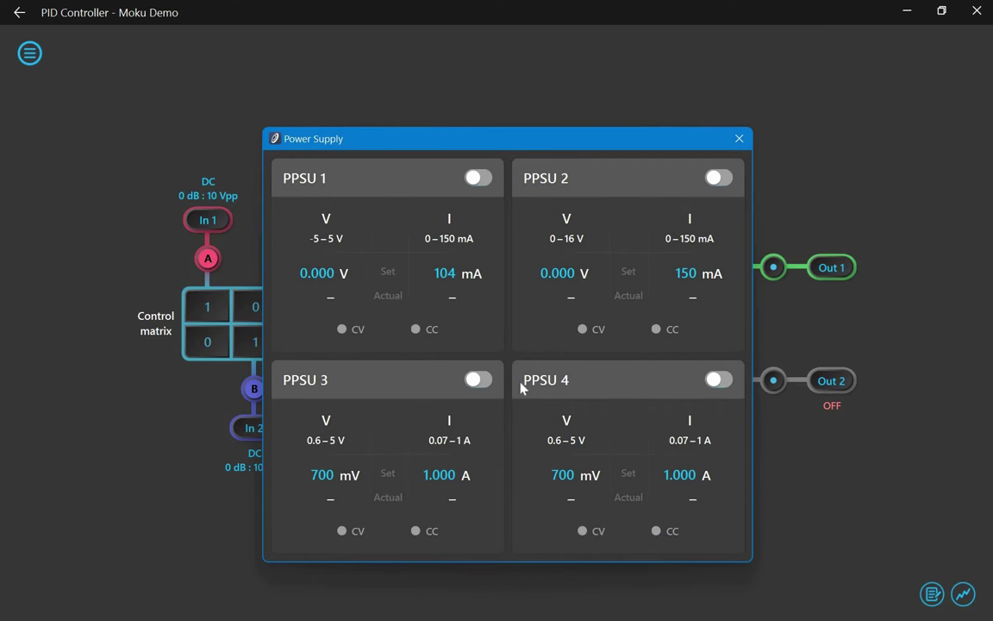
left_click(316, 272)
type("5")
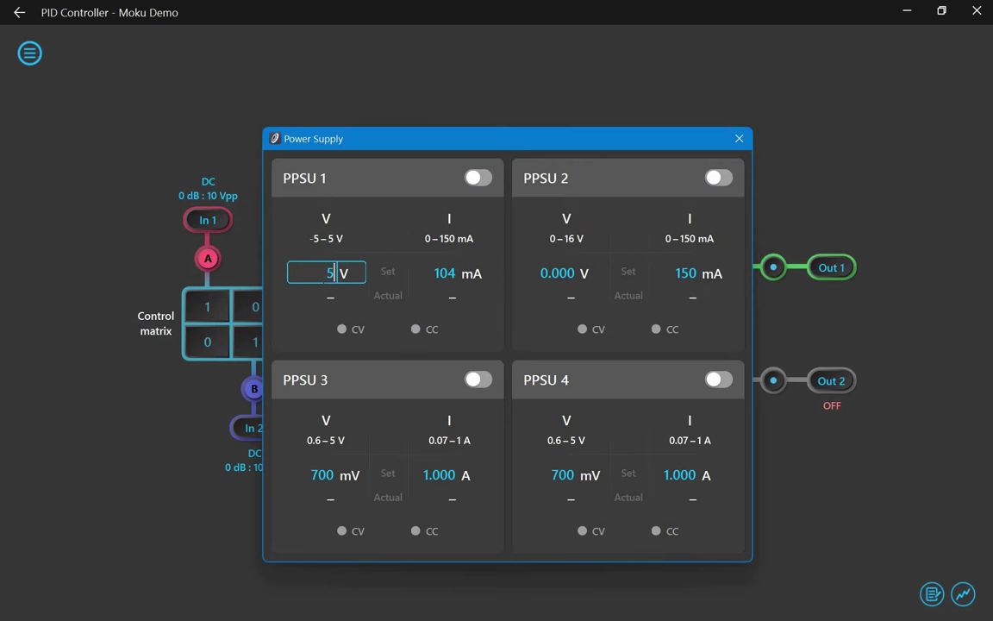
key("Return")
left_click(477, 178)
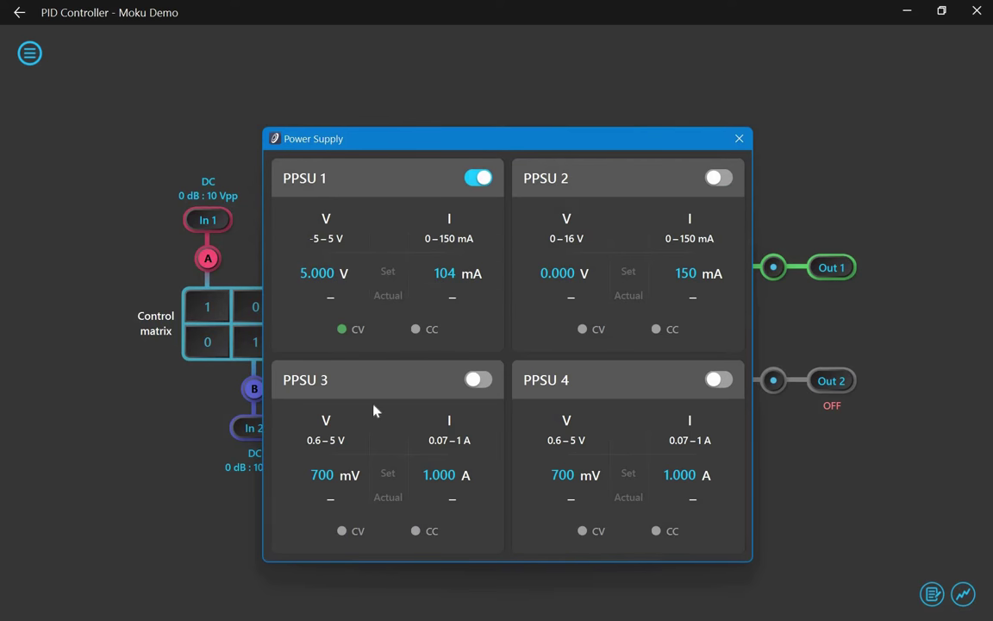
Set PPSU 3 to 5.000 V, switch it on, and close the power supply settings.
left_click(350, 475)
left_click(357, 498)
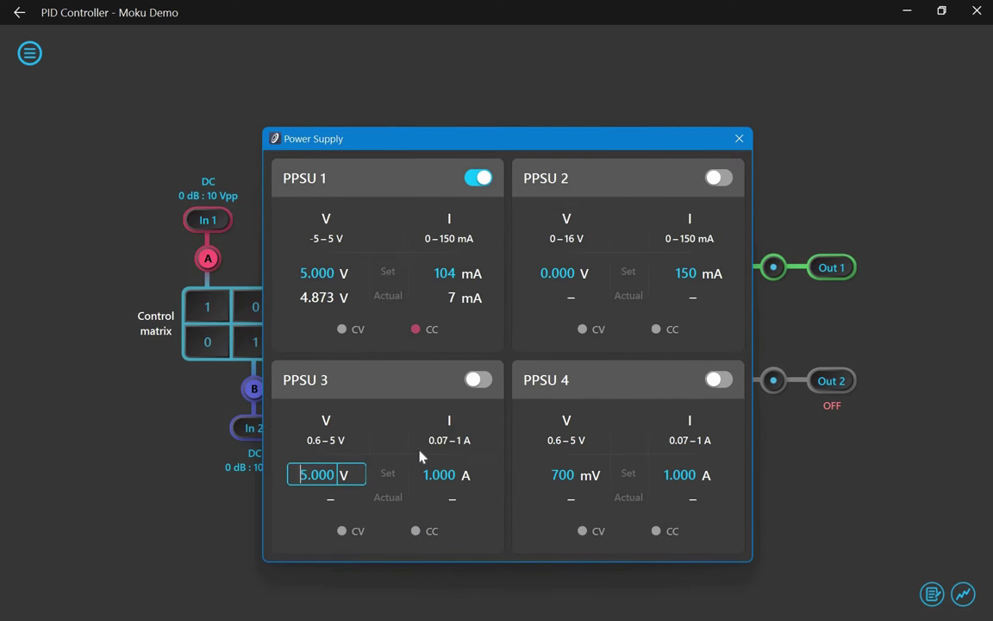
left_click(477, 380)
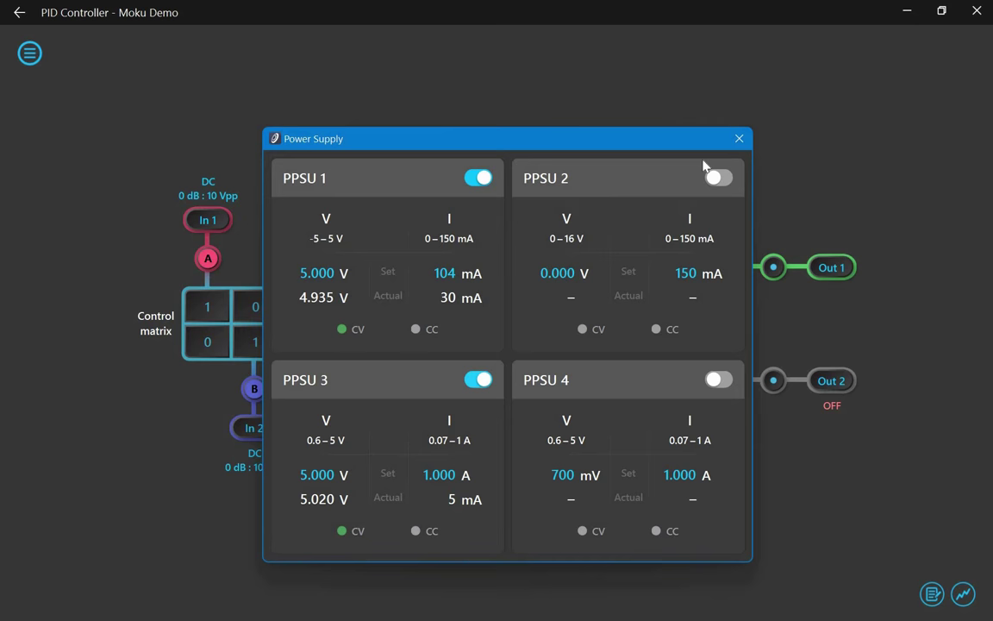
left_click(738, 139)
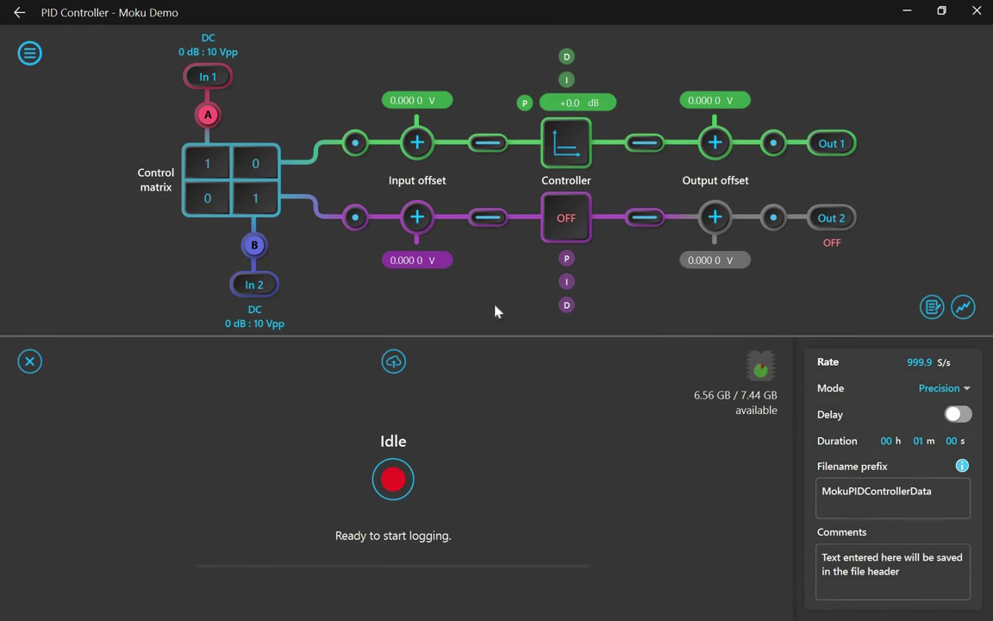
Show the oscilloscope and add a voltage cursor that tracks the mean voltage.
left_click(963, 307)
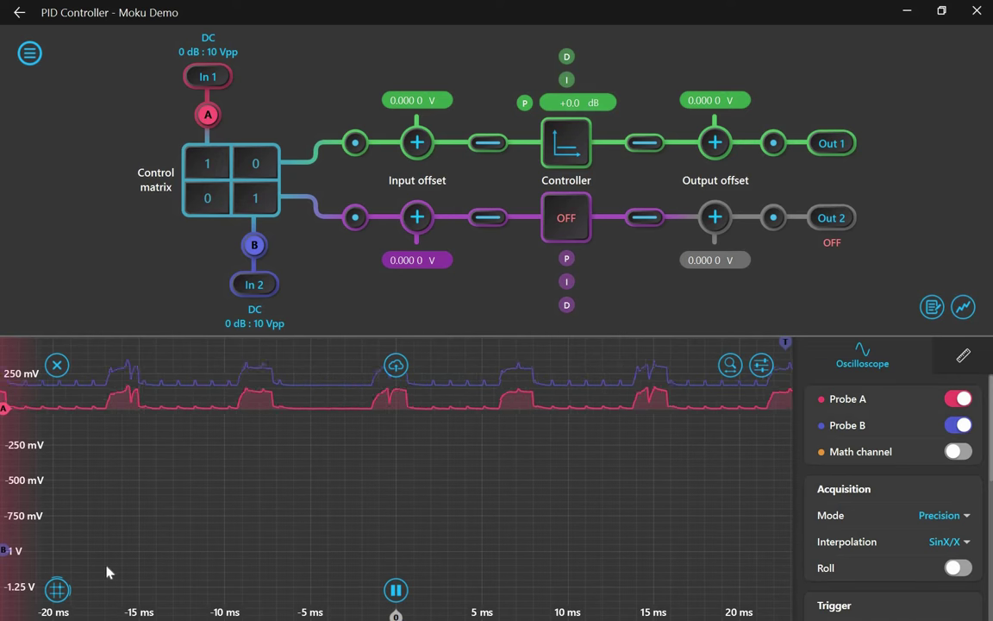
left_click(57, 590)
left_click(83, 519)
left_click_drag(709, 515, 701, 405)
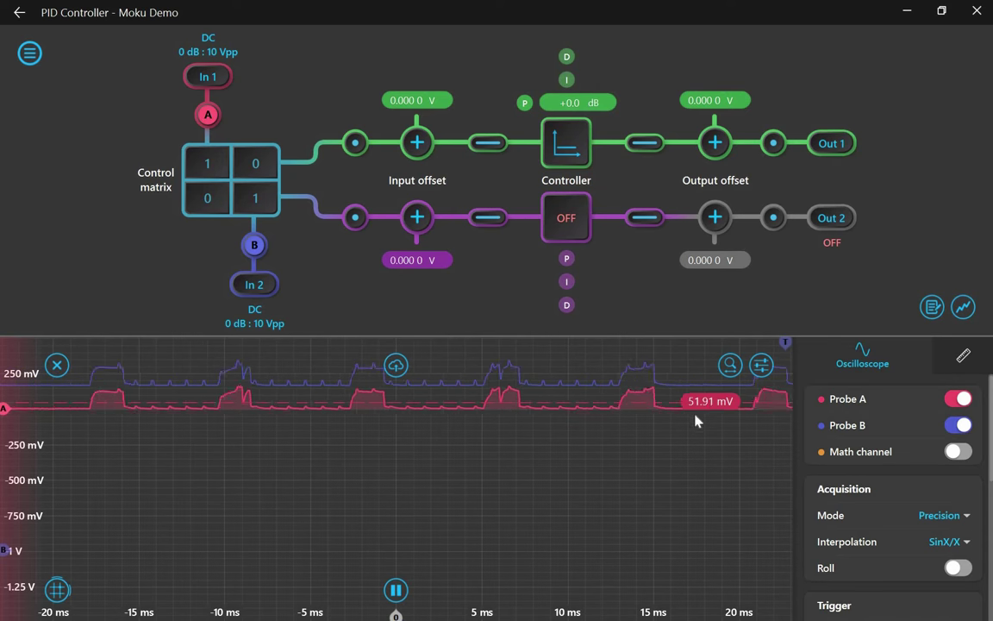
left_click(705, 402)
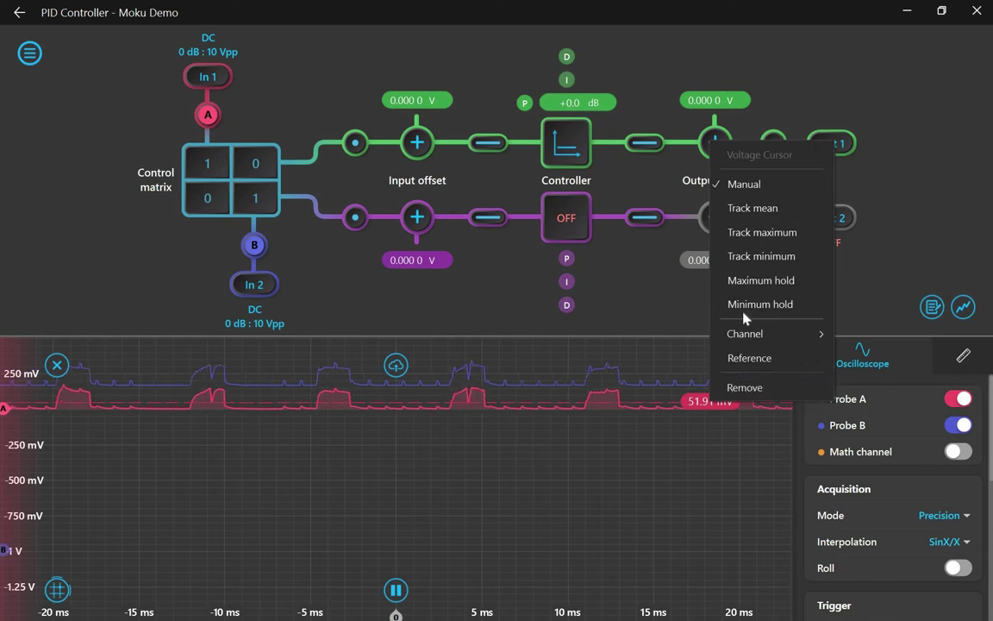
left_click(752, 210)
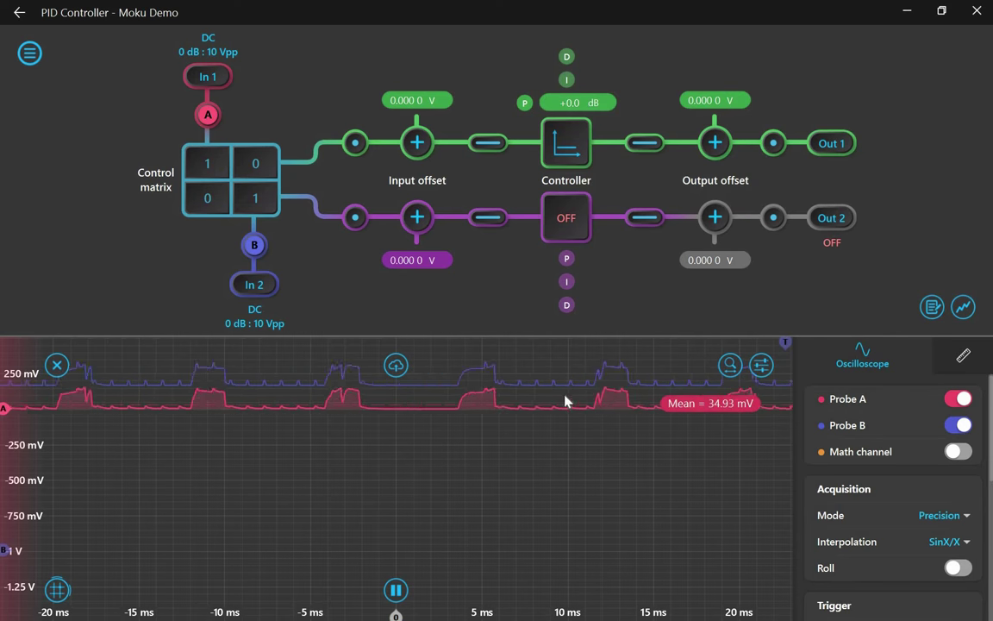
Zoom the voltage axis out to 3 V and move the Probe B trace lower.
scroll(556, 408, "up", 5)
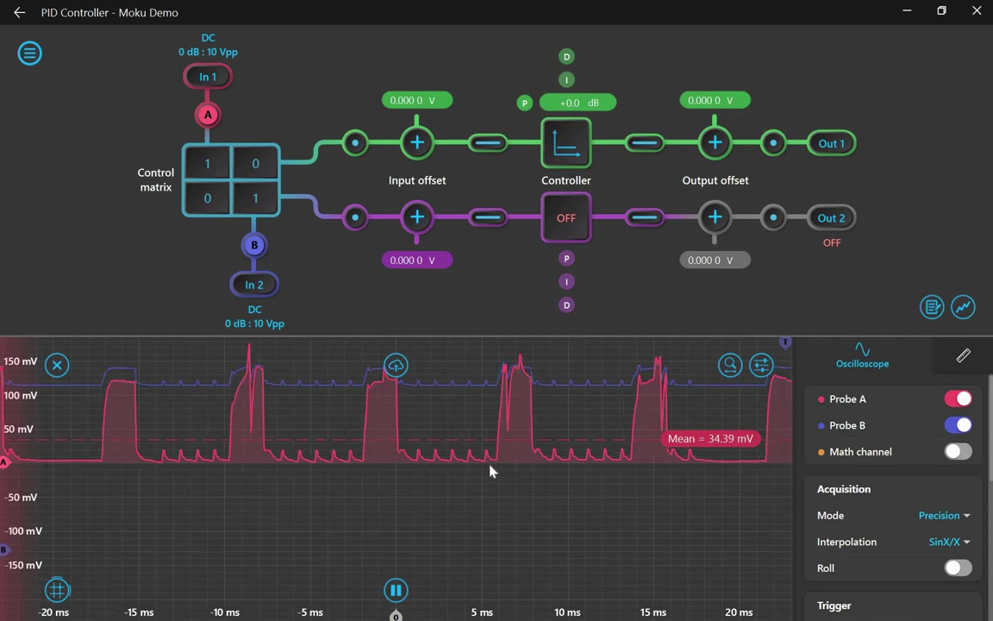
left_click_drag(432, 523, 428, 568)
scroll(406, 560, "down", 8)
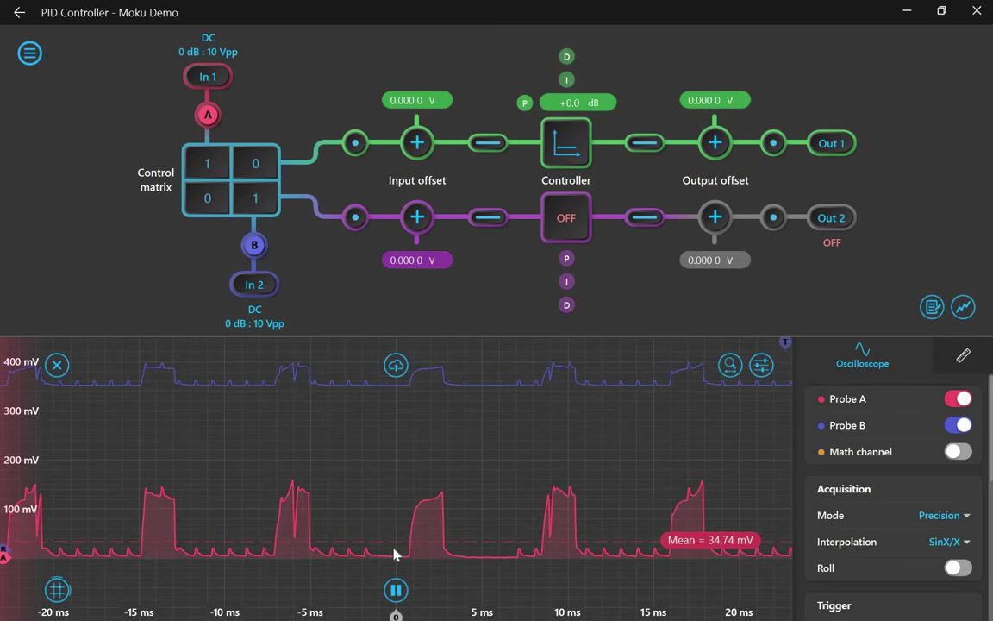
scroll(381, 561, "down", 4)
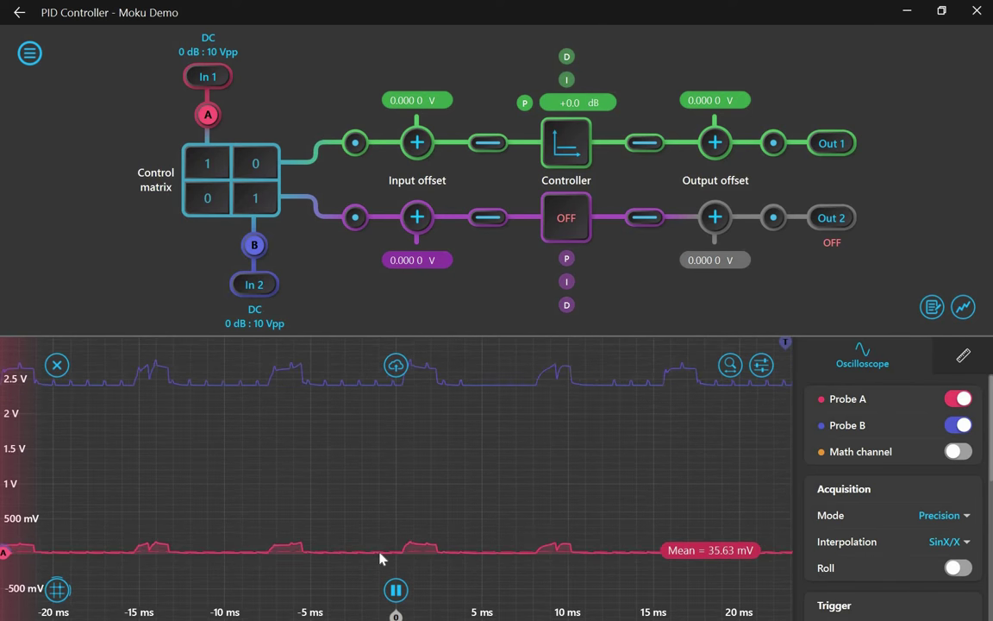
left_click(336, 388)
mouse_move(330, 392)
left_mouse_down()
mouse_move(326, 509)
mouse_move(89, 542)
left_mouse_up()
scroll(325, 510, "down", 3)
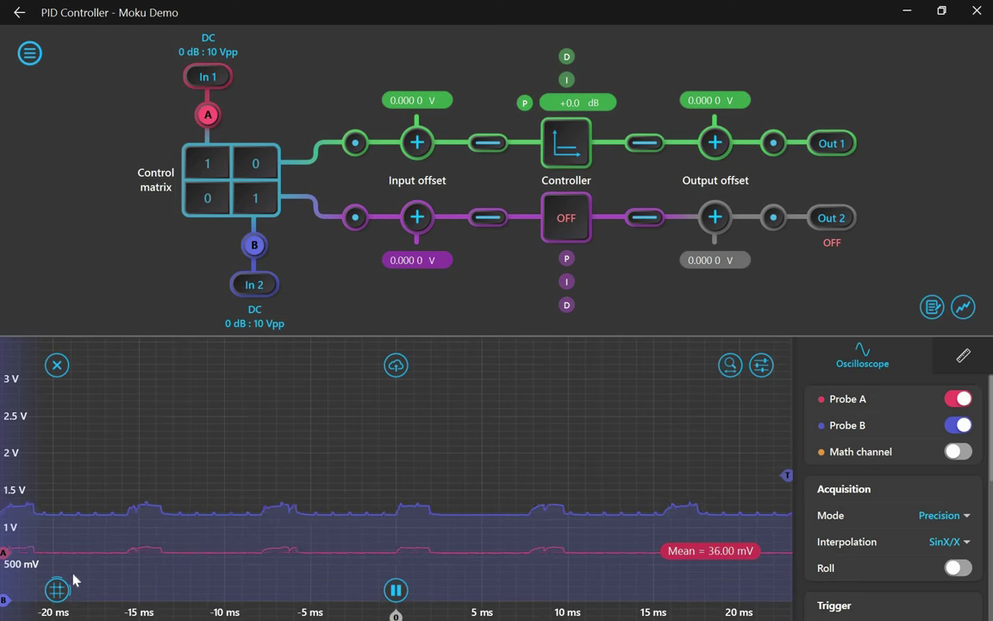
Set the Probe B cursor to Track mean and toggle the Controller–Output offset switch.
left_click(717, 512)
left_click(770, 329)
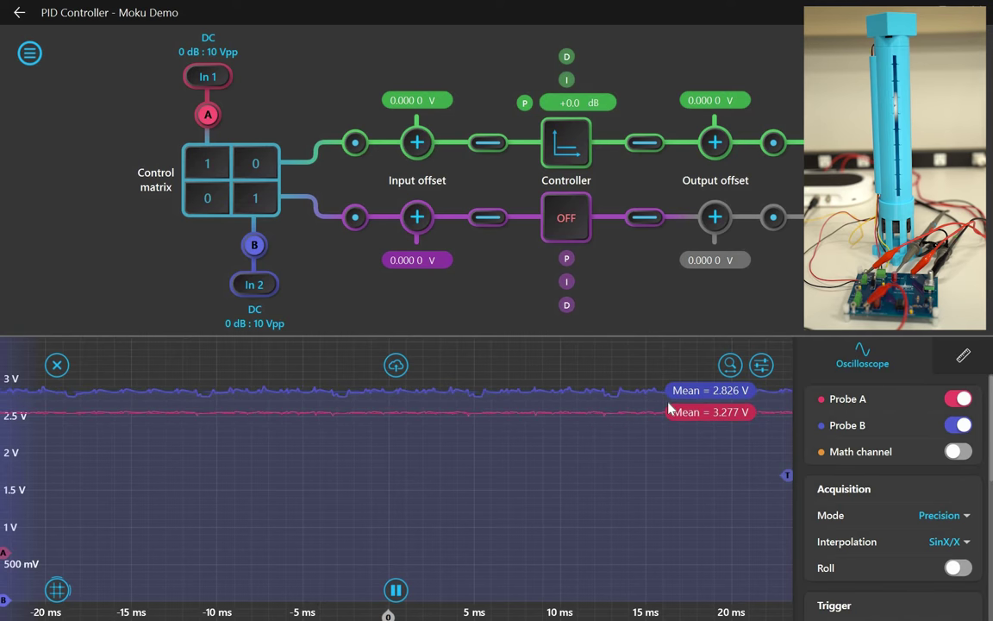
left_click(638, 155)
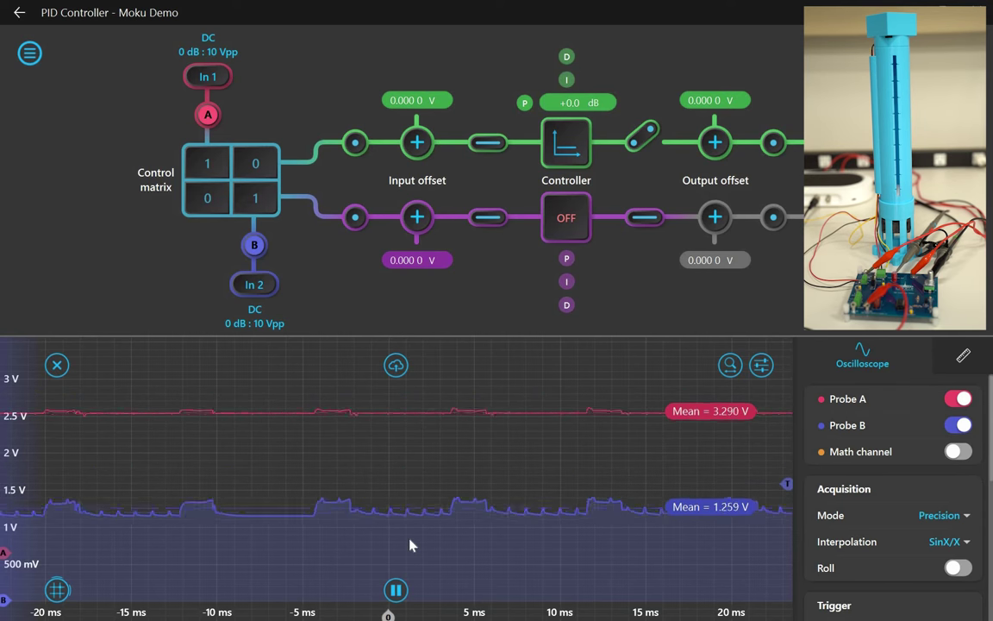
Widen the time span to 6 s, hide Probe A, use Normal triggering, show rise/overshoot measurements.
scroll(411, 542, "down", 8)
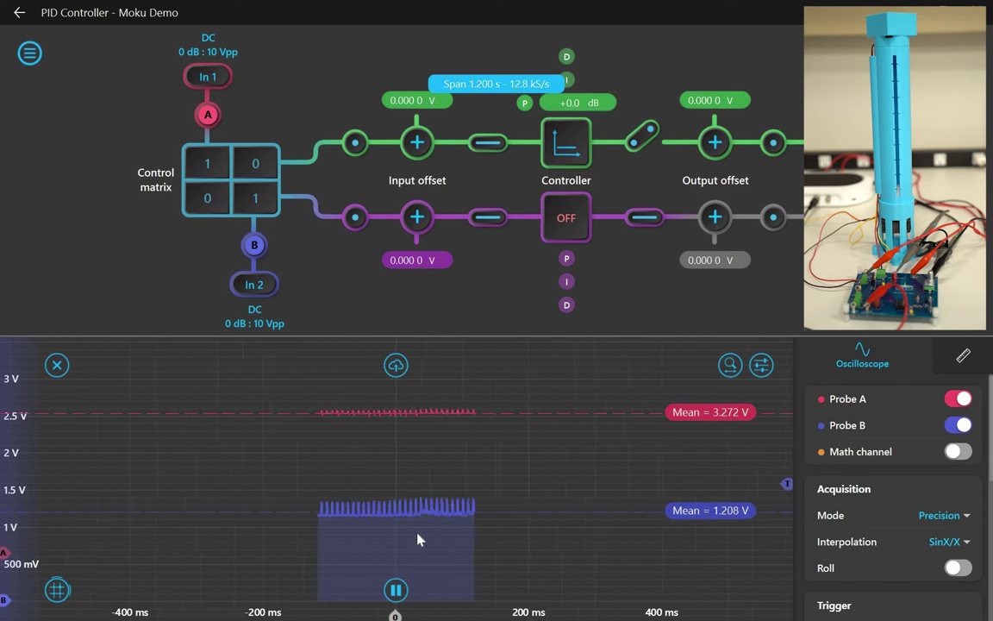
scroll(417, 536, "down", 2)
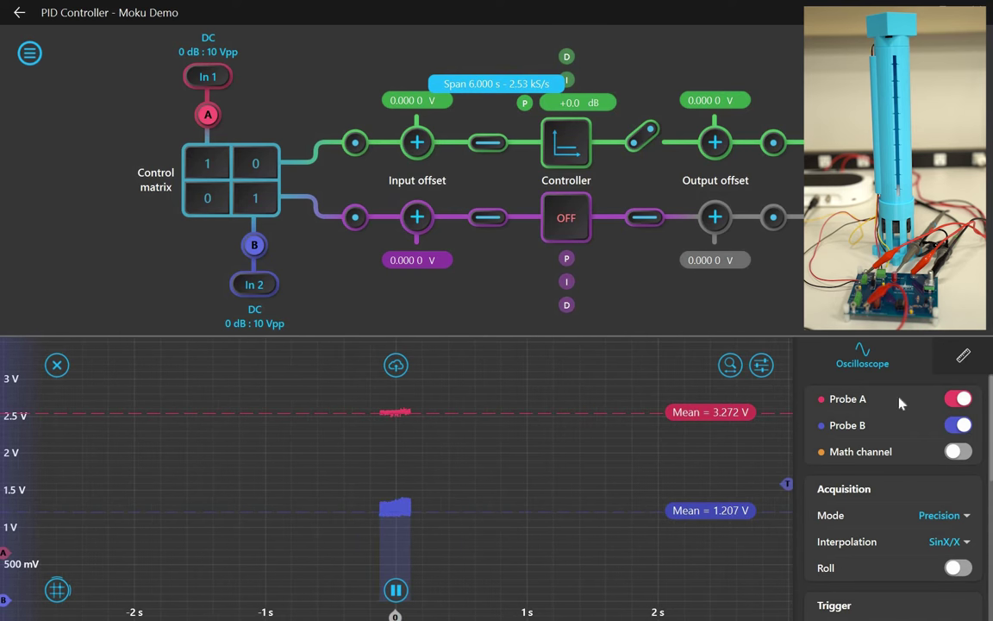
left_click(962, 400)
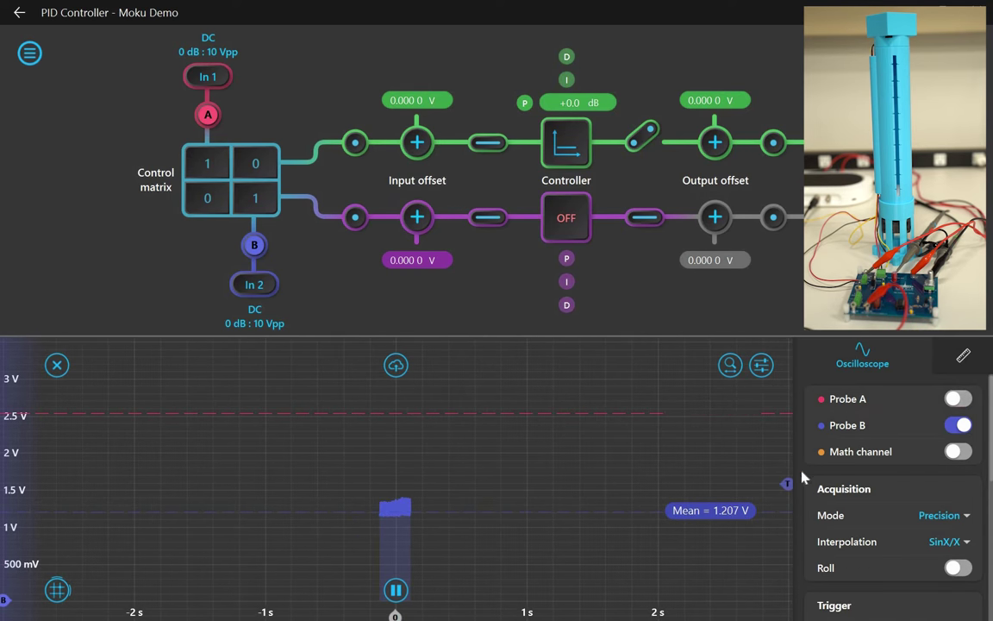
scroll(931, 504, "down", 2)
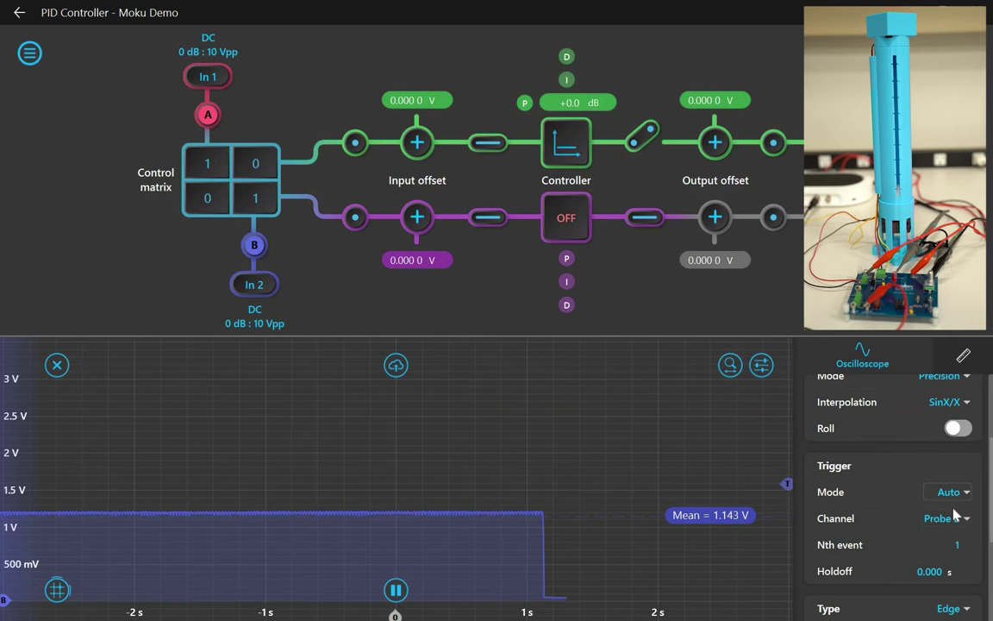
left_click(950, 492)
left_click(952, 532)
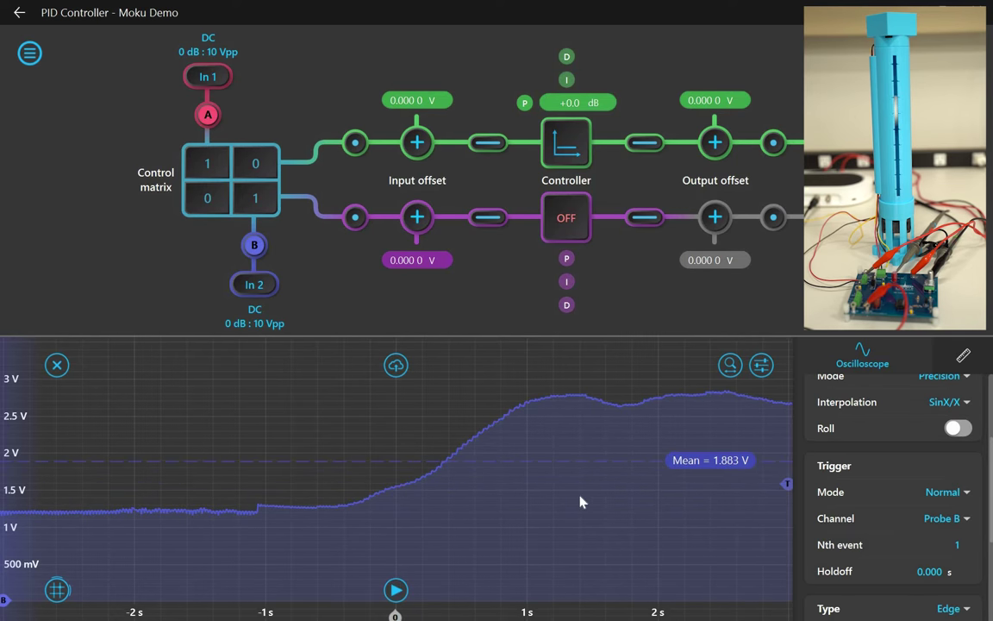
left_click(957, 357)
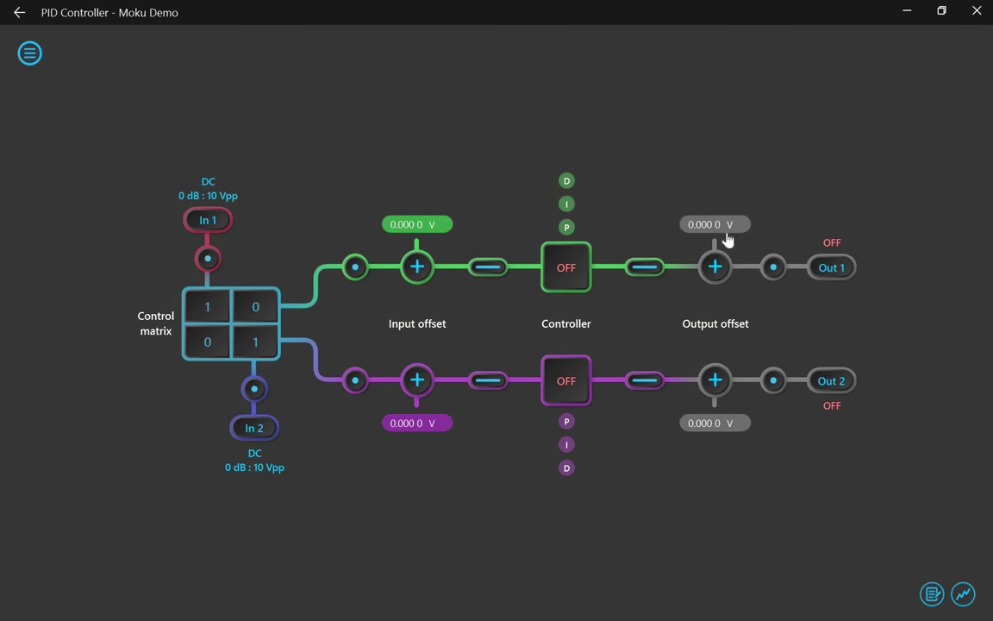
Show In 1 with a ~1.7 V trigger and cursors tracking its minimum and maximum.
left_click(208, 257)
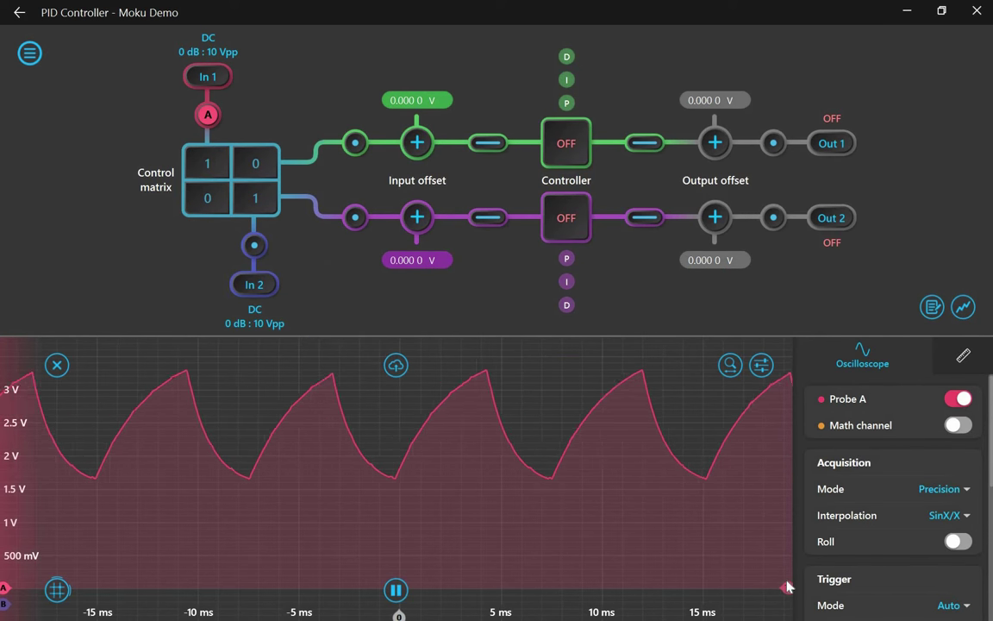
mouse_move(790, 479)
left_mouse_down()
mouse_move(791, 412)
mouse_move(788, 471)
left_mouse_up()
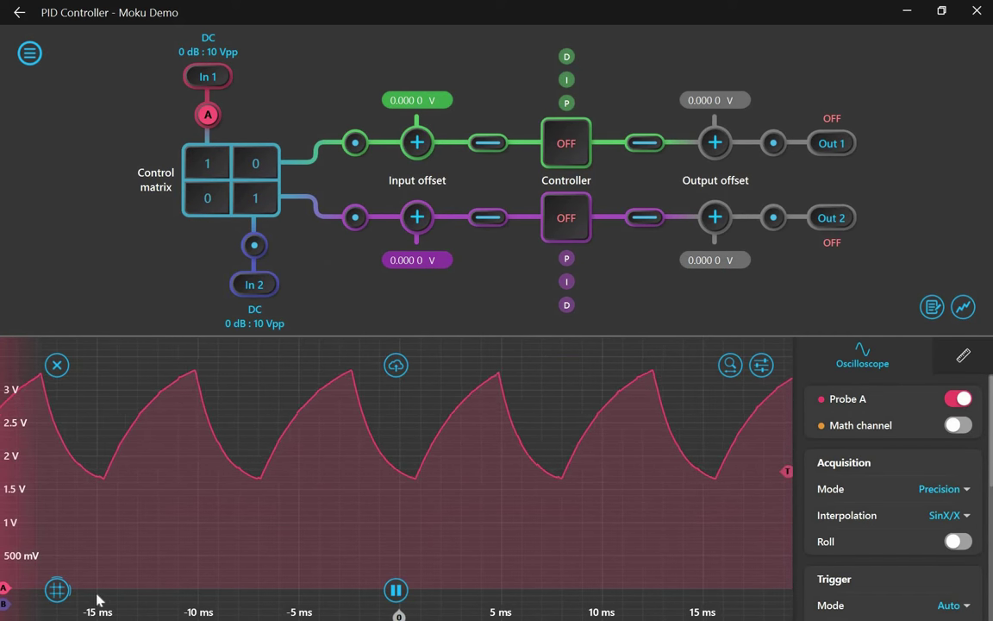
left_click(57, 589)
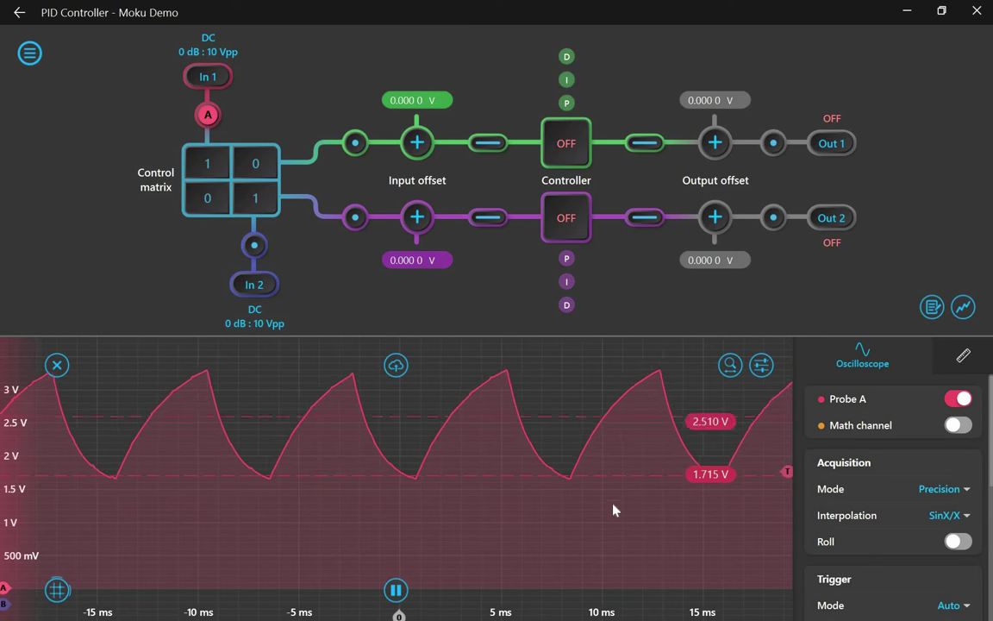
left_click(710, 473)
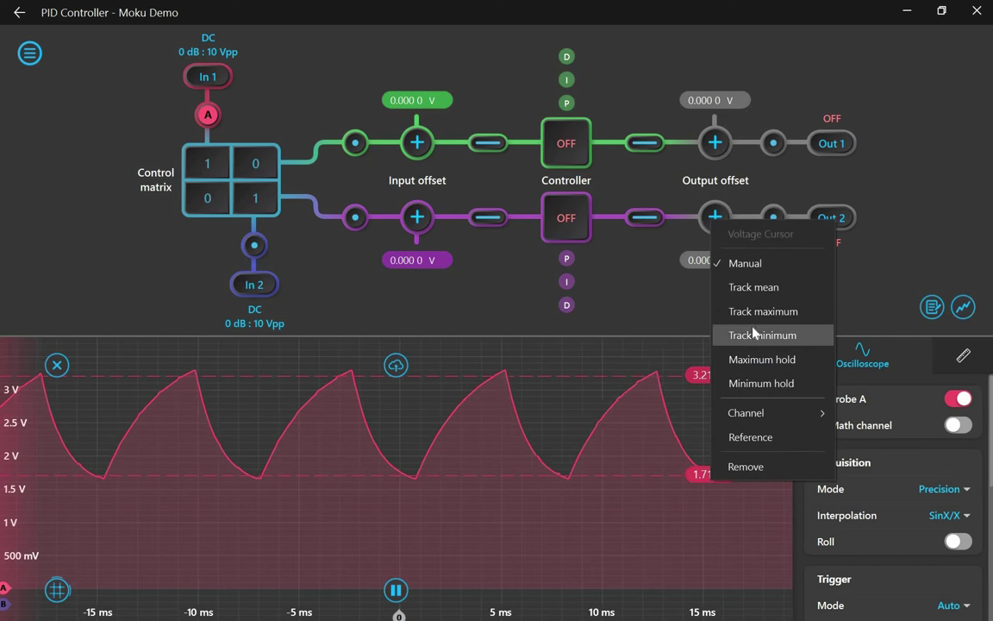
left_click(752, 335)
left_click(708, 373)
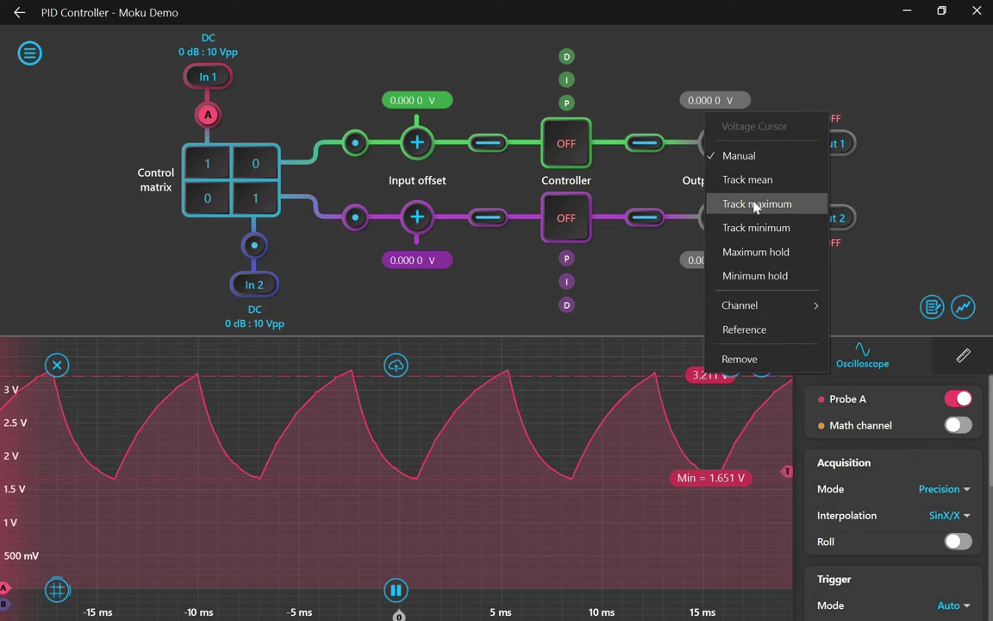
left_click(689, 182)
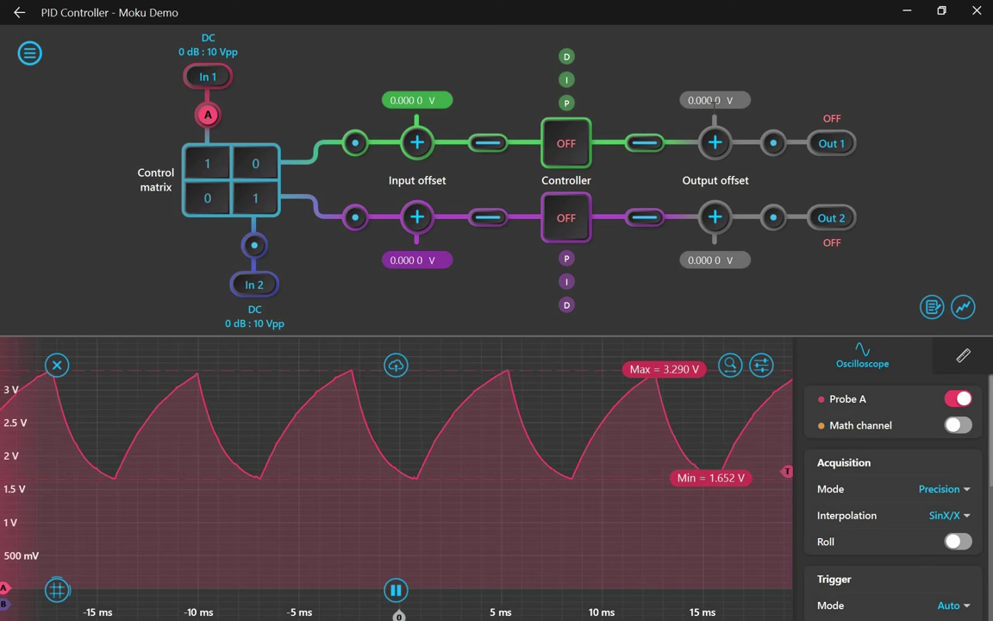
left_click(704, 100)
Enter a 1.651 V output offset, make the Min cursor the Max reference, and close the scope.
type("1.65")
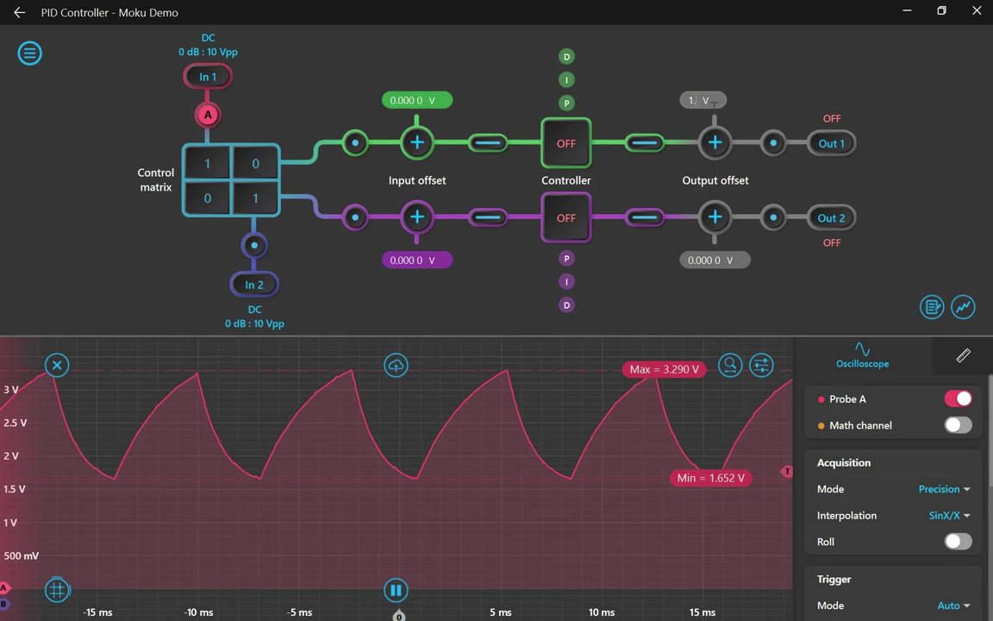
type("1")
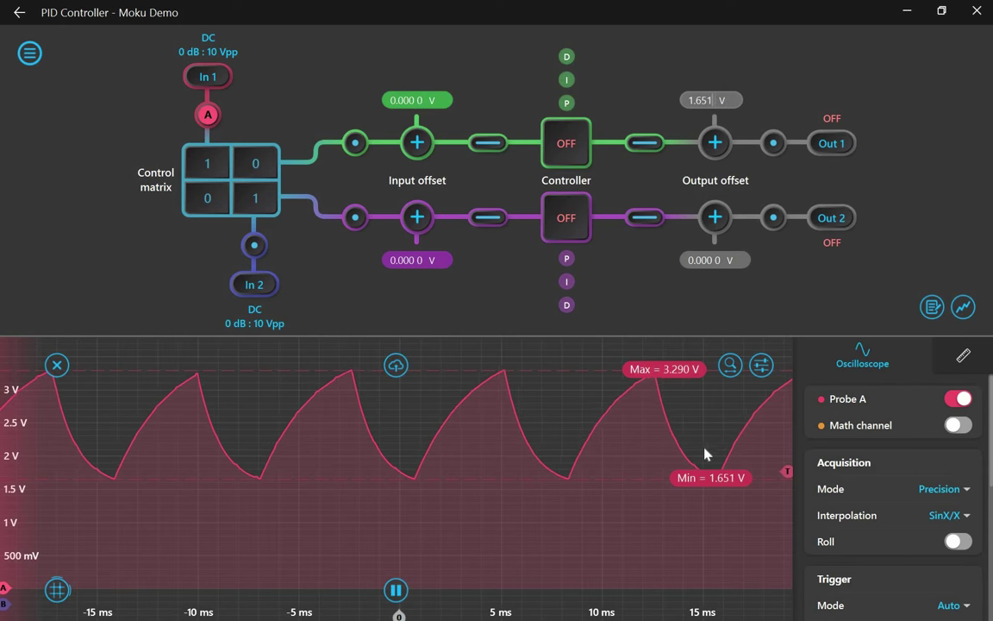
right_click(720, 485)
left_click(749, 435)
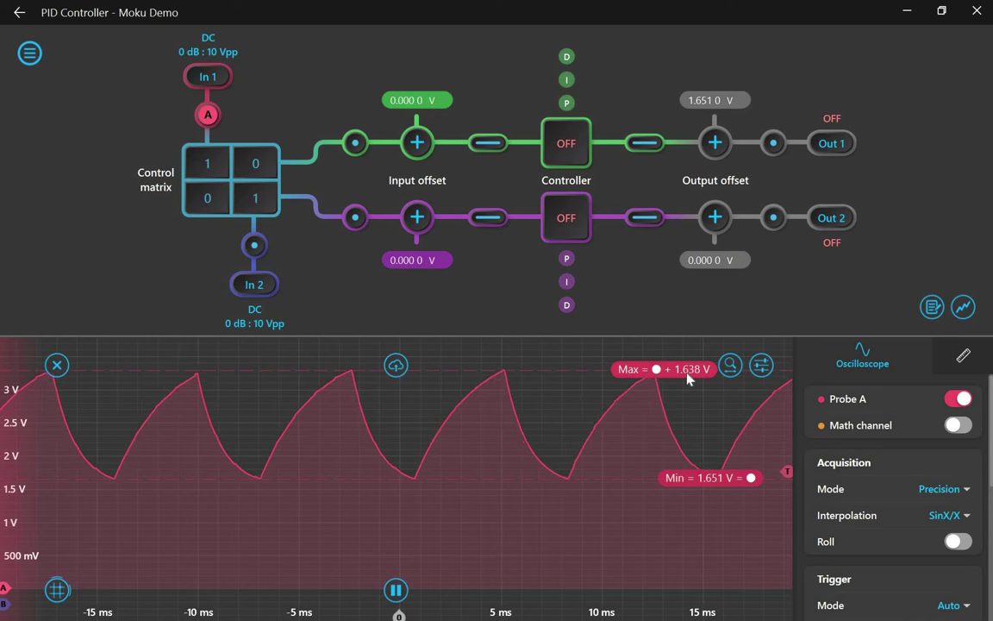
left_click(57, 365)
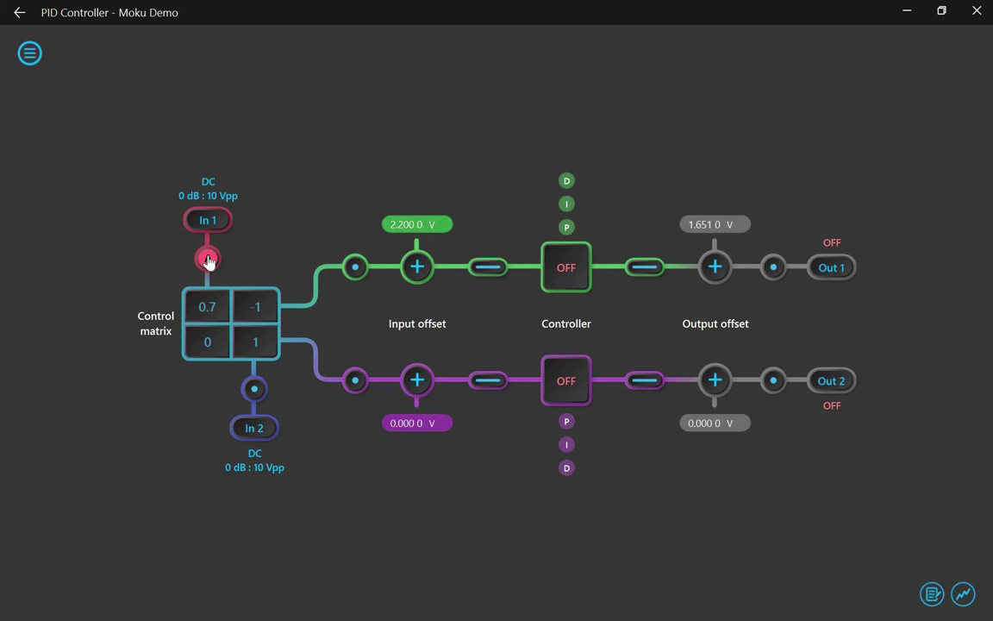
Show In 2, remove all cursors, and add a Probe B cursor tracking the mean near 1.31 V.
left_click(256, 393)
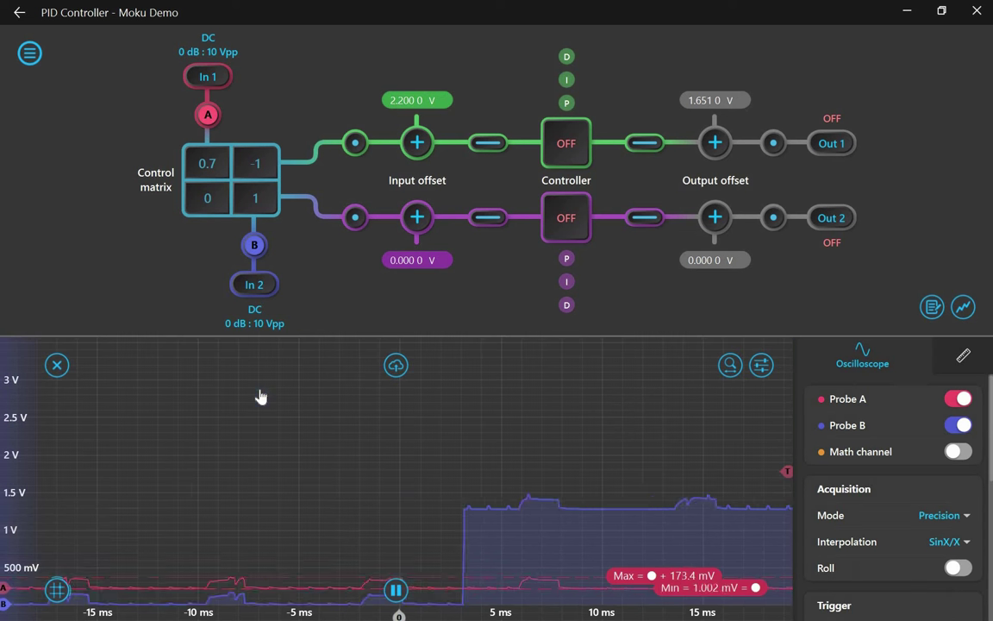
right_click(585, 566)
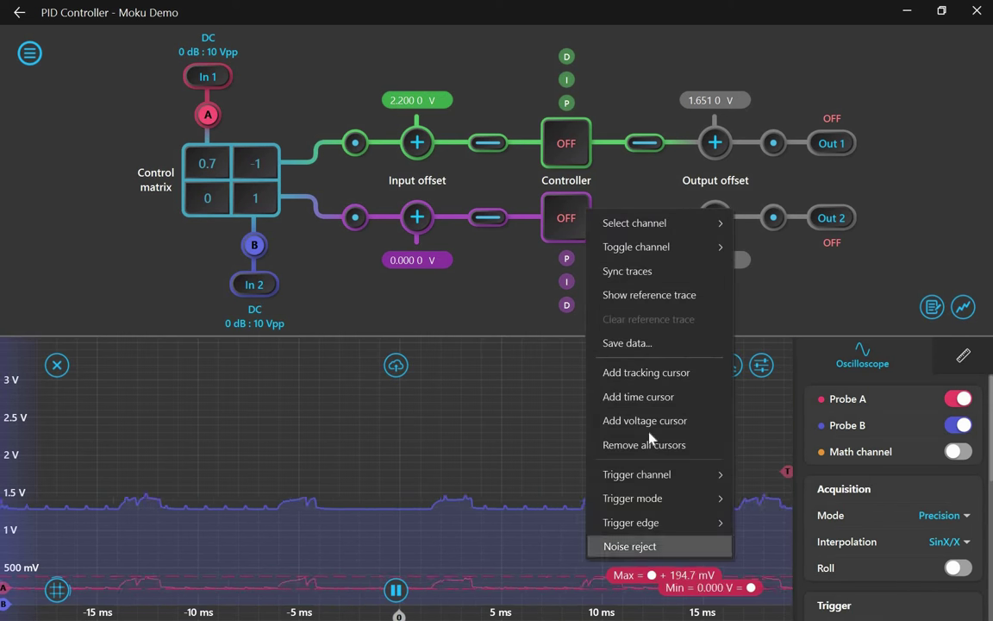
left_click(603, 443)
right_click(577, 508)
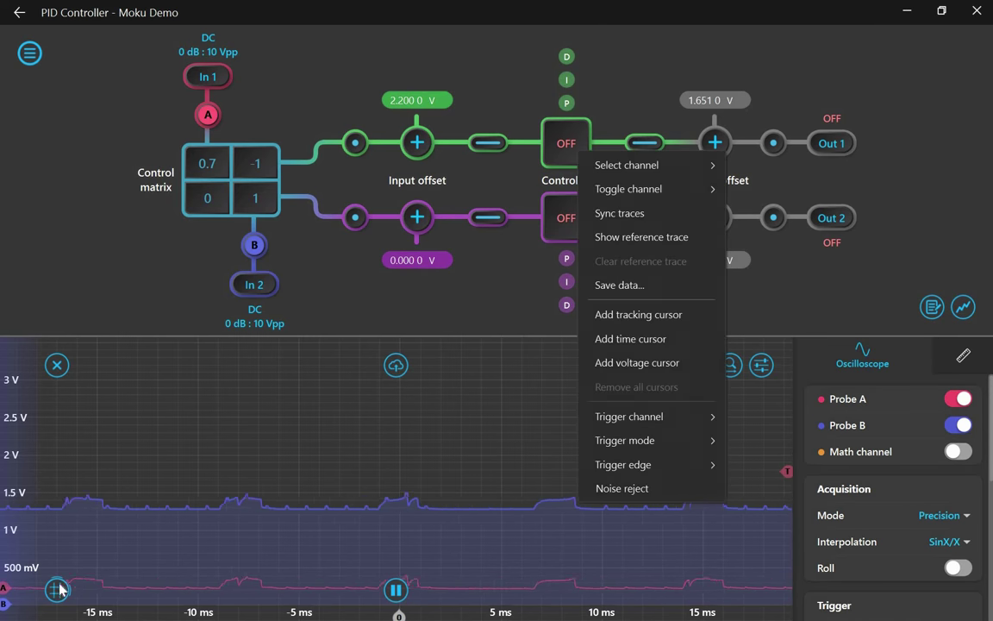
left_click(604, 361)
left_click_drag(731, 561, 709, 512)
left_click(708, 507)
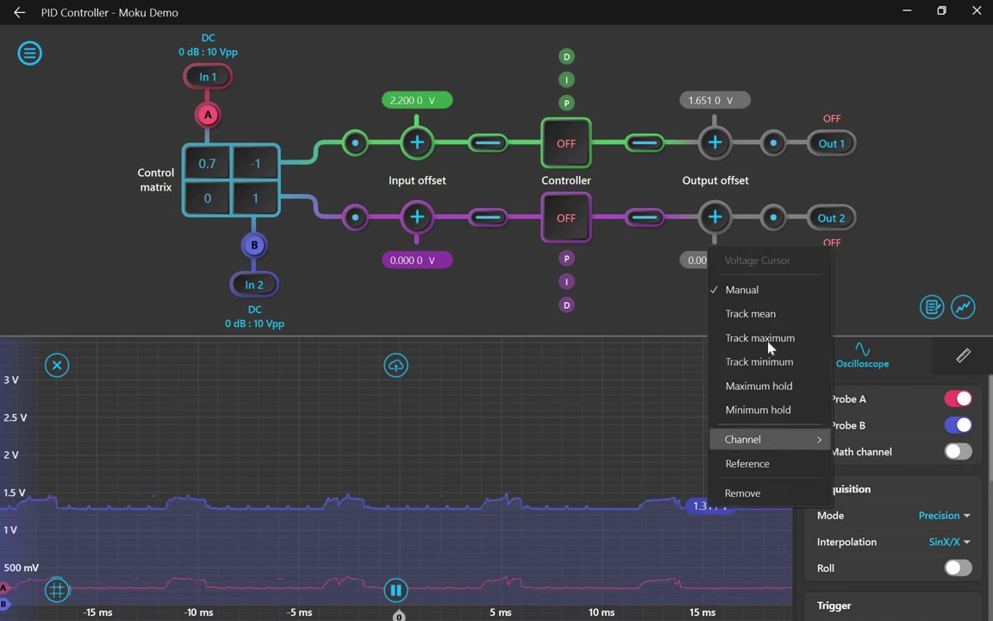
left_click(741, 313)
Add a second cursor on the Probe A trace and set it to Track mean.
left_click_drag(73, 588, 680, 565)
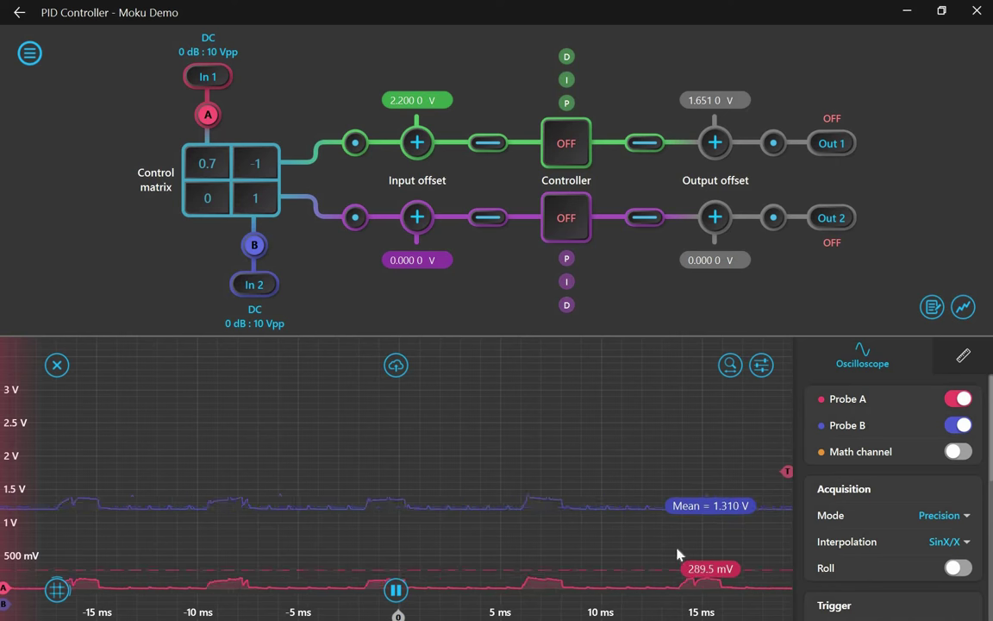
left_click(709, 567)
left_click(750, 376)
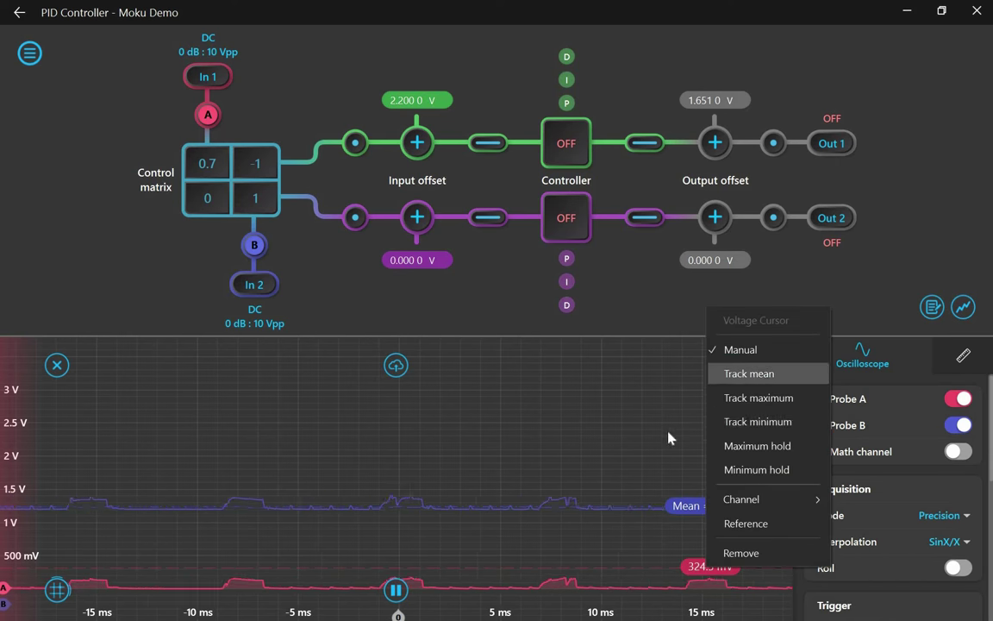
Enable controller 1's proportional term at +0.0 dB and switch on Out 1.
left_click(566, 103)
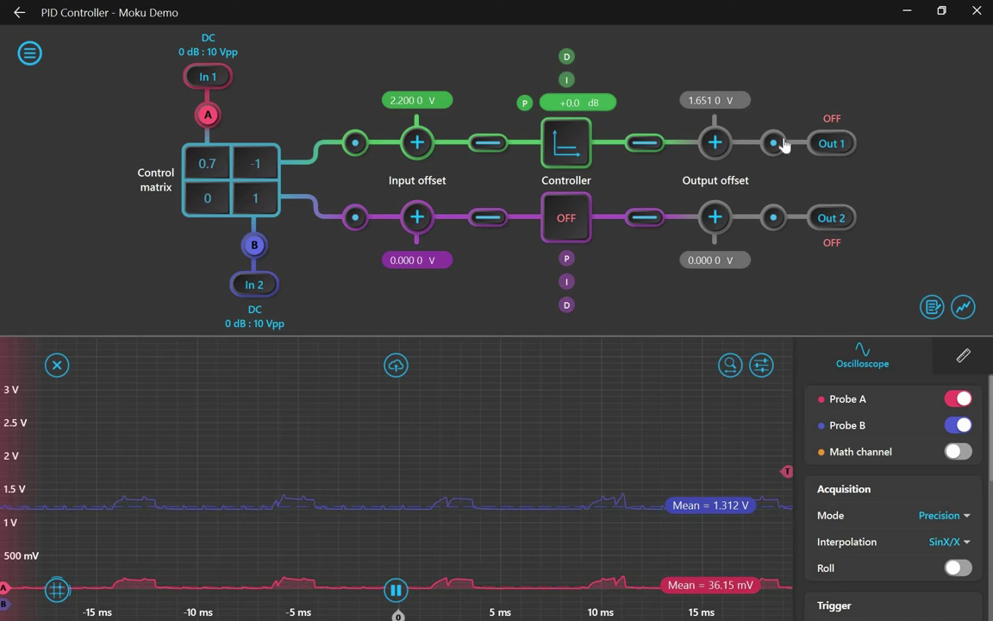
left_click(832, 145)
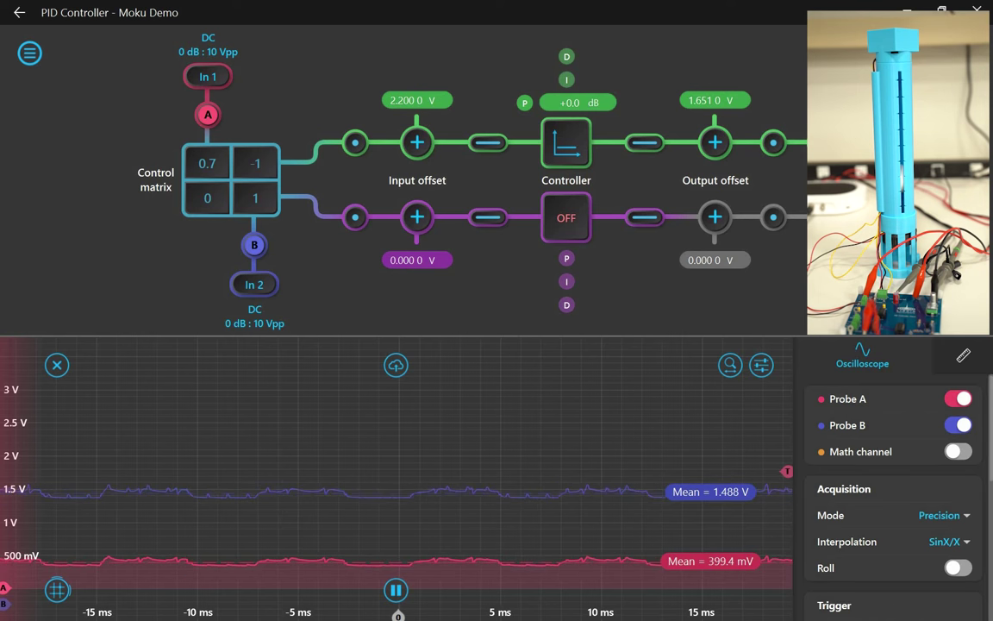
Raise controller 1's proportional gain to +3.9 dB.
left_click(591, 152)
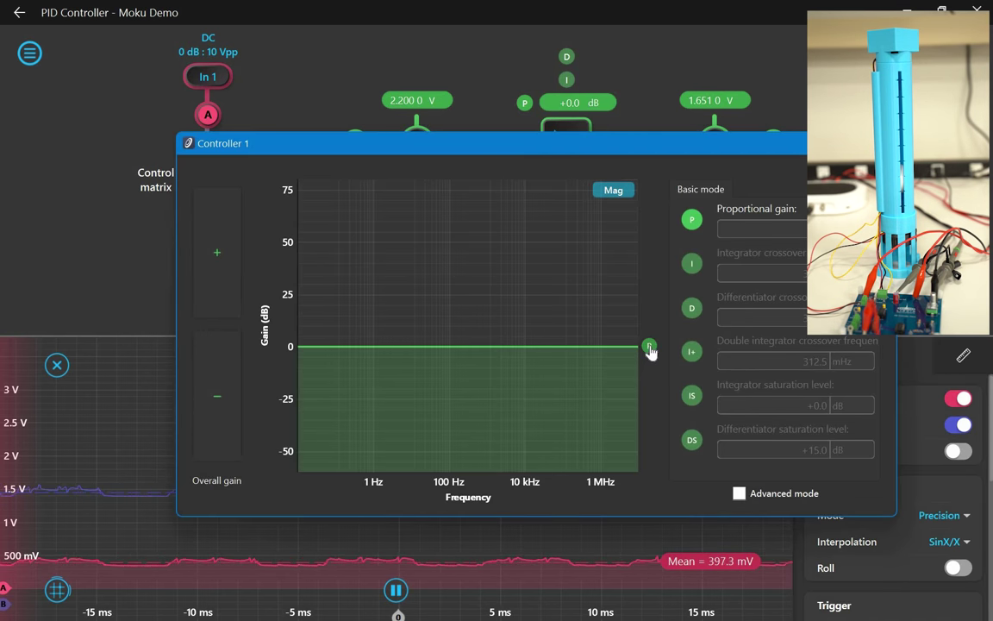
left_click_drag(650, 351, 654, 341)
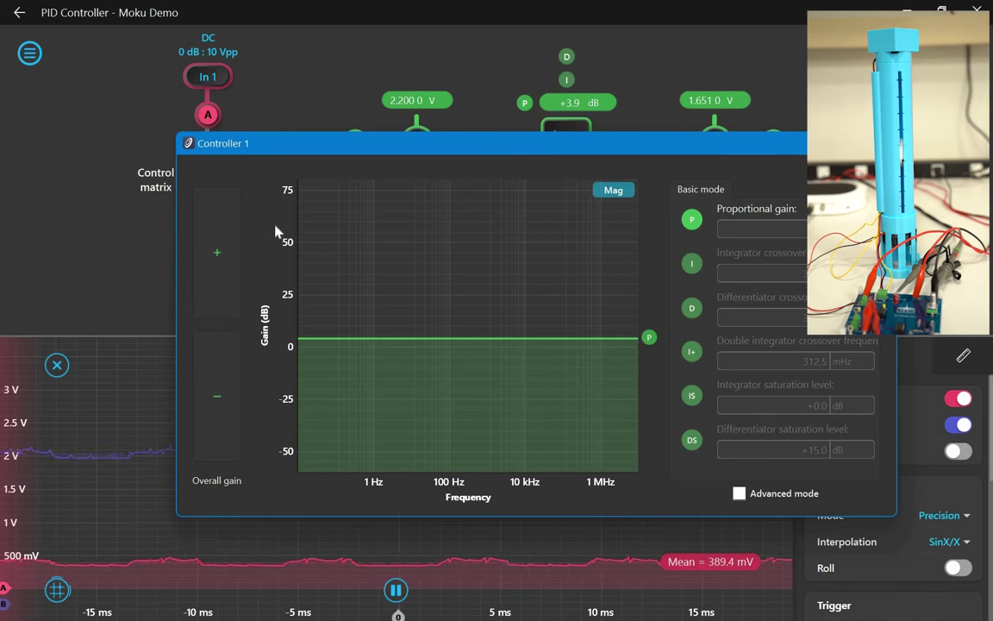
left_click_drag(502, 143, 696, 24)
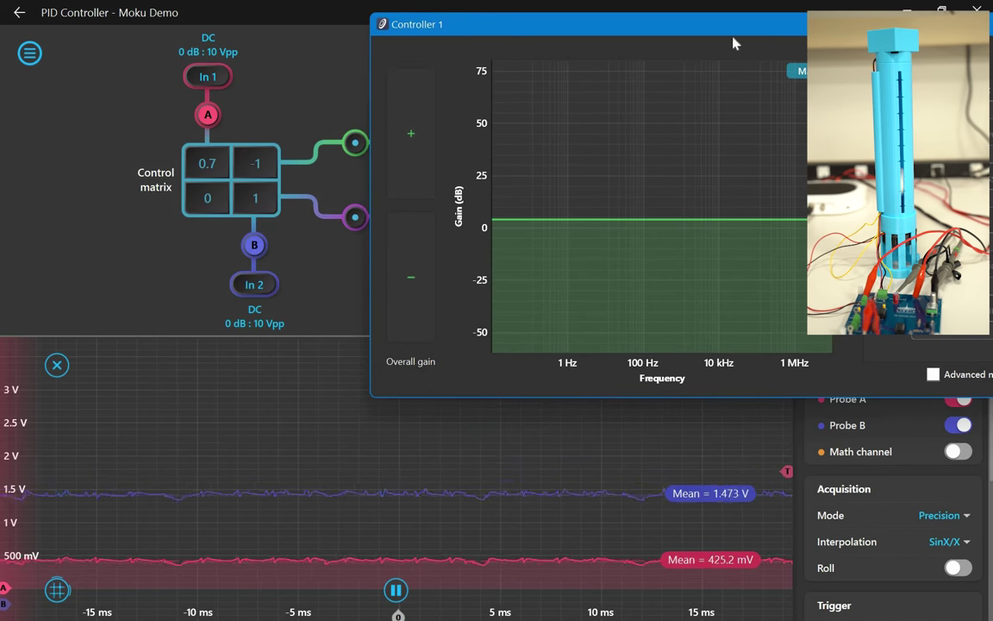
left_click_drag(659, 26, 443, 148)
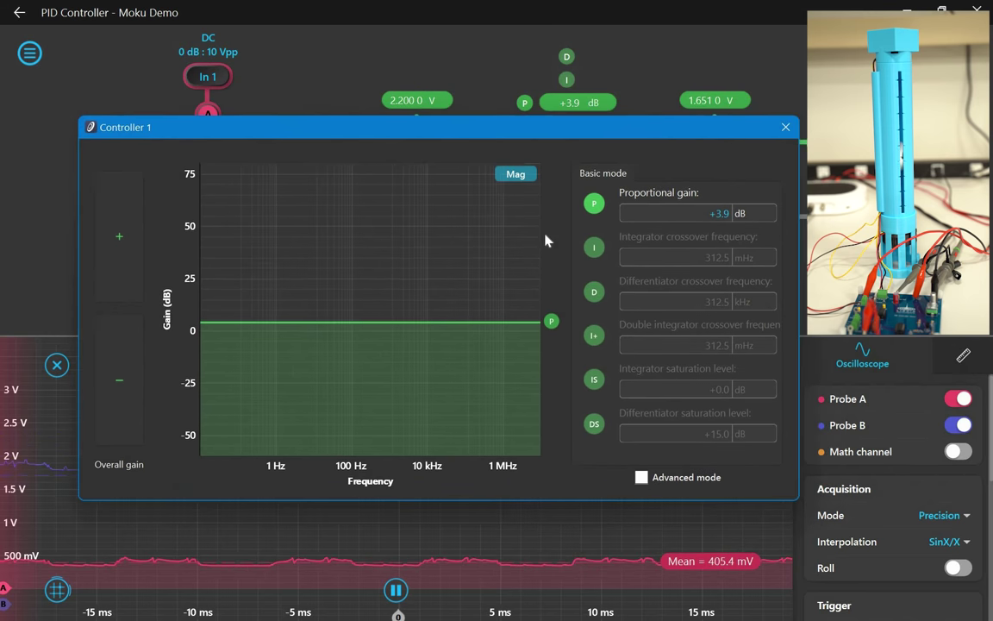
Enable the differentiator and set its crossover frequency to 1.690 kHz.
left_click(594, 292)
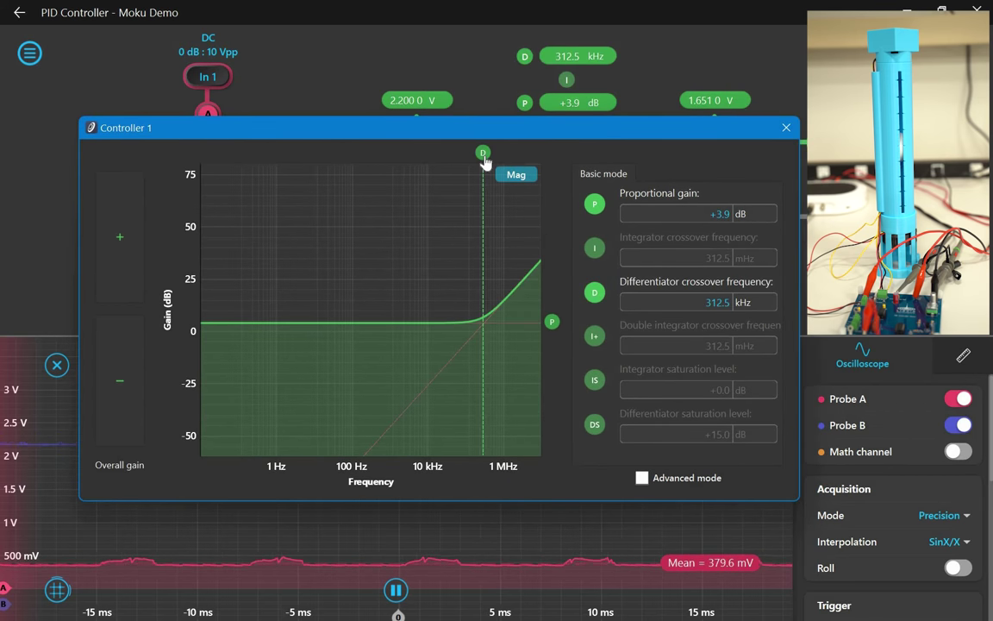
mouse_move(483, 162)
left_mouse_down()
mouse_move(446, 151)
mouse_move(401, 110)
left_mouse_up()
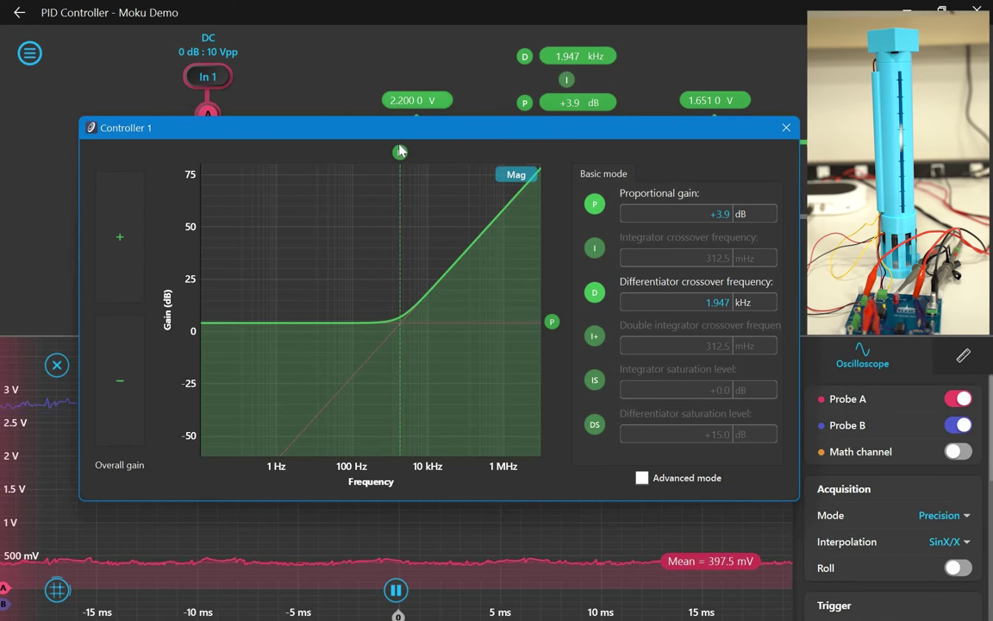
left_click_drag(399, 154, 397, 154)
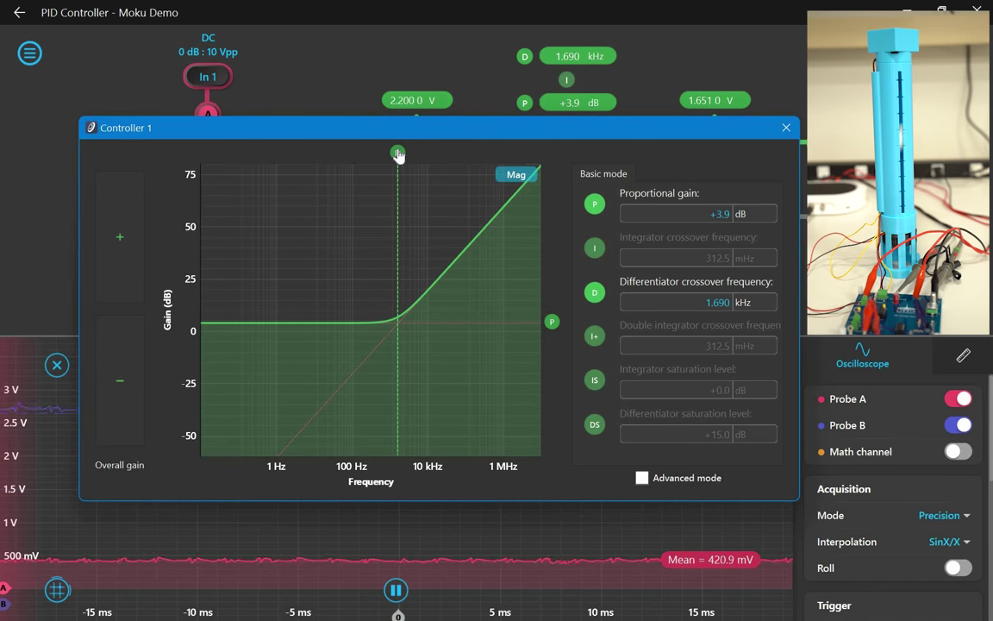
Turn on a 312.5 mHz integrator with saturation, dropping gain and saturation to -4.7 dB.
left_click(594, 248)
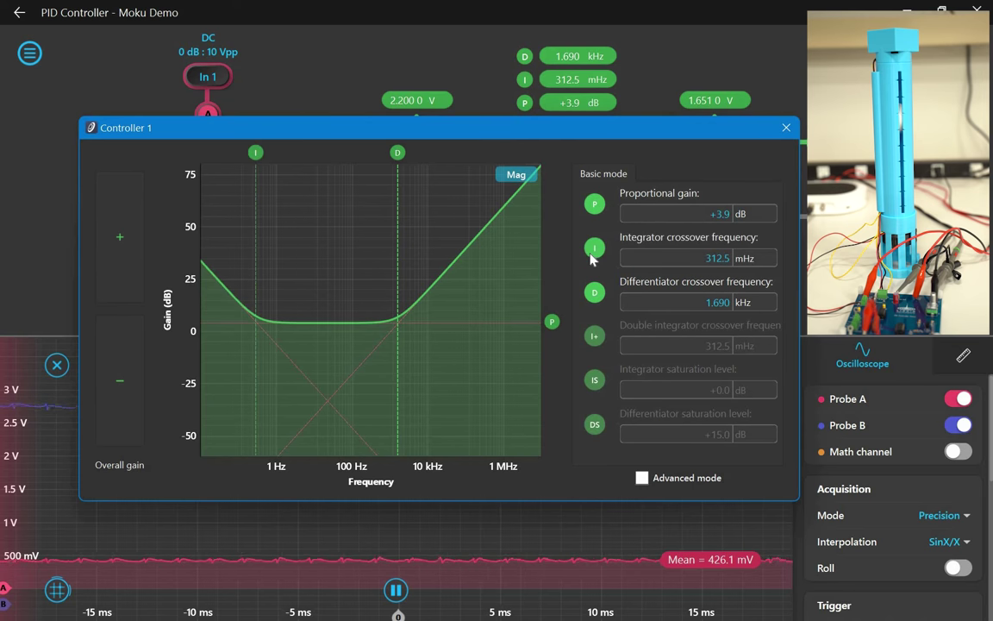
left_click(594, 381)
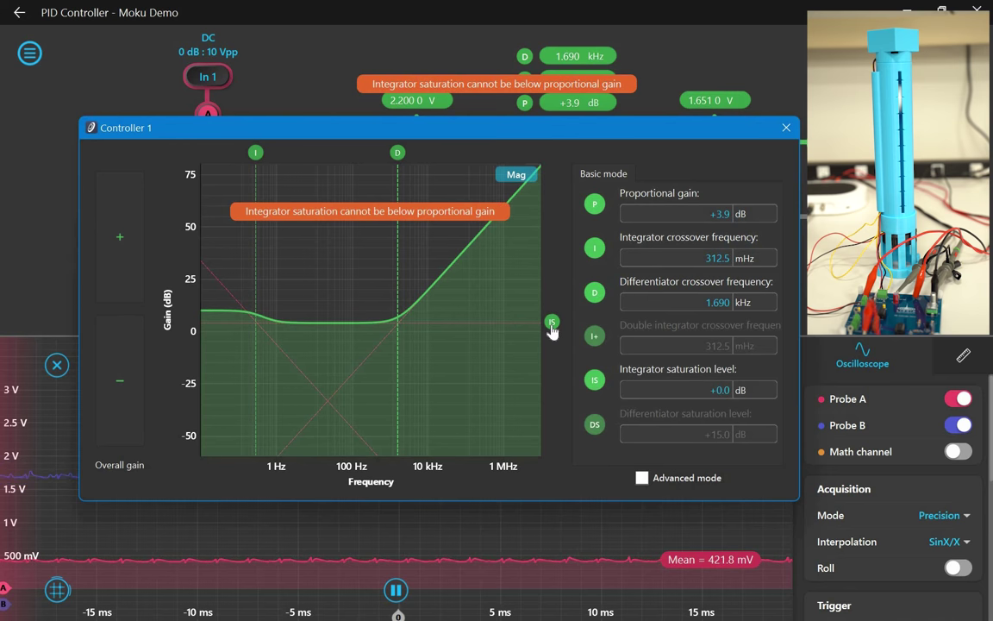
left_click_drag(552, 332, 546, 345)
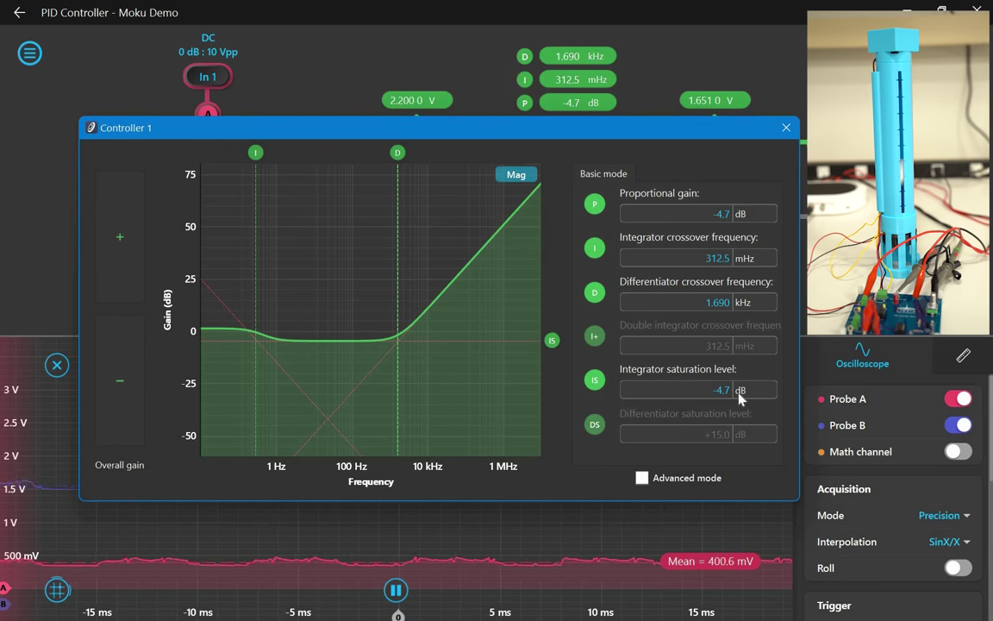
Step the Proportional gain field down with the arrow key from -4.7 dB to -6.2 dB.
scroll(739, 394, "up", 1)
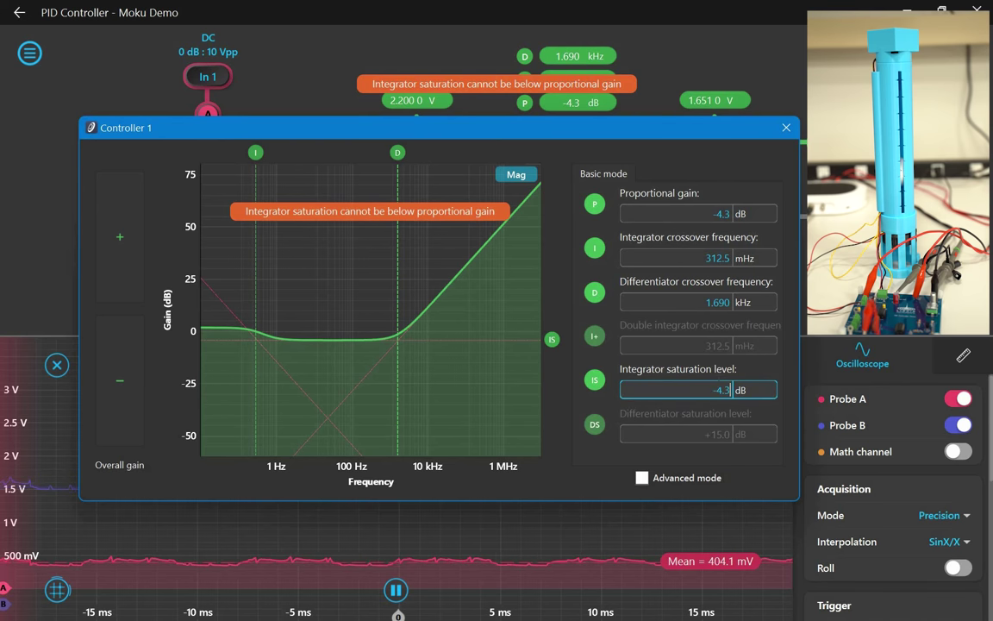
left_click(731, 212)
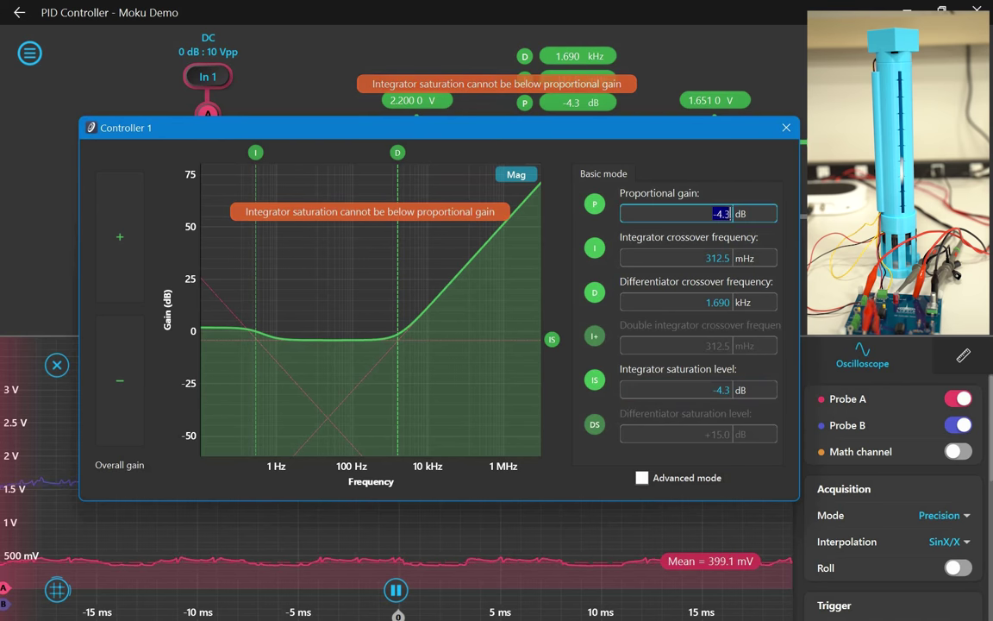
key("Down")
key("Down")
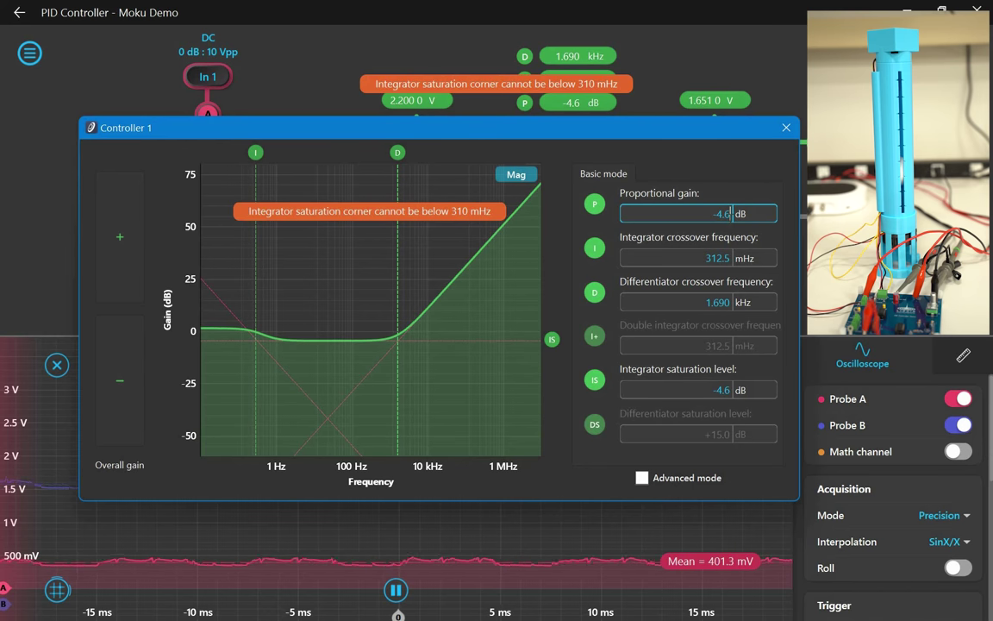
key("Down")
key("Down")
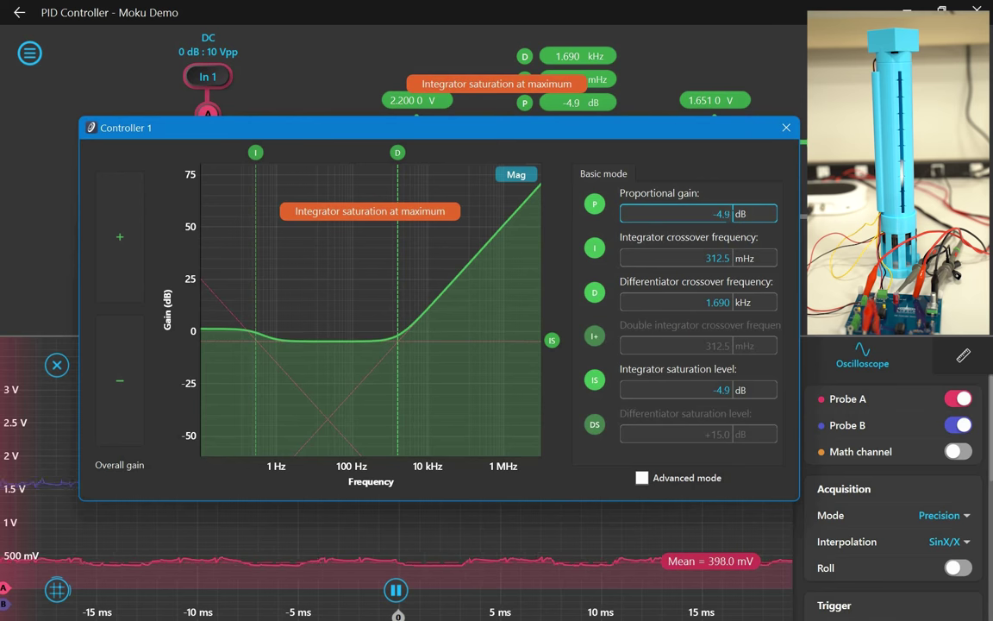
key("Down")
key("Down")
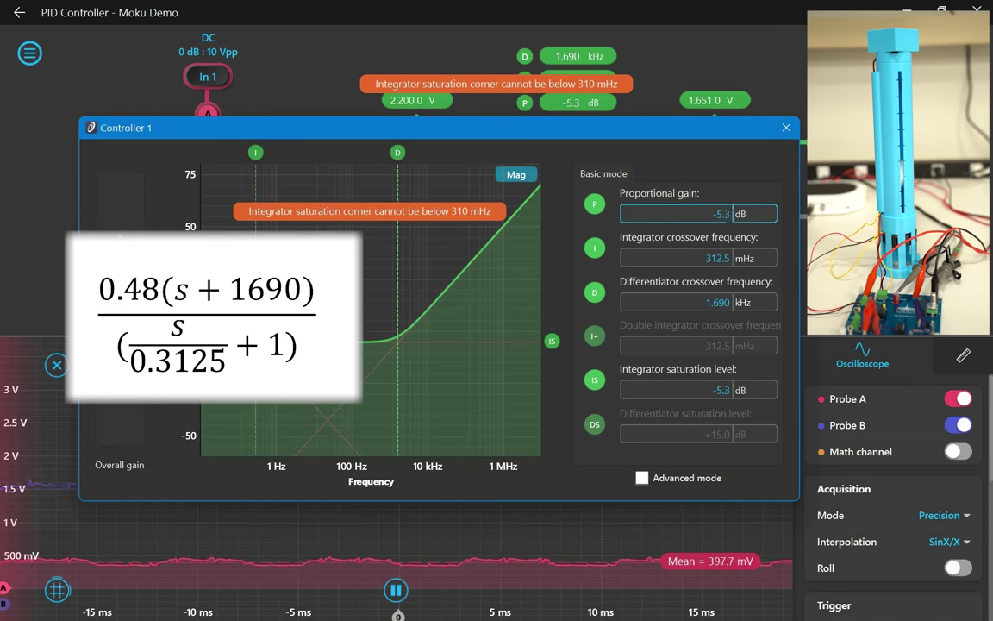
key("Down")
key("Down")
key("Down")
key("Down")
key("Down")
key("Down")
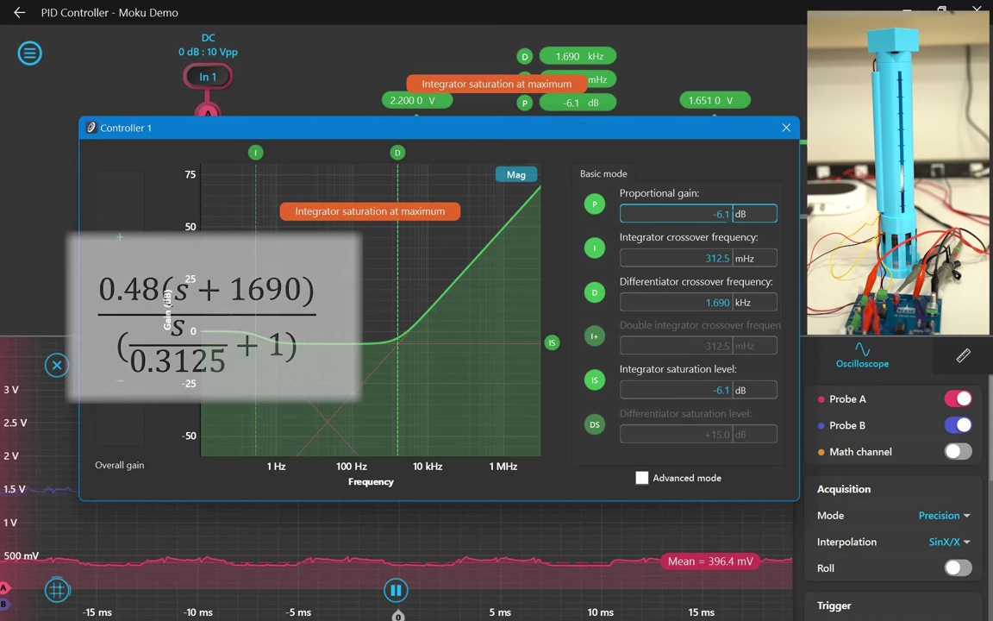
key("Down")
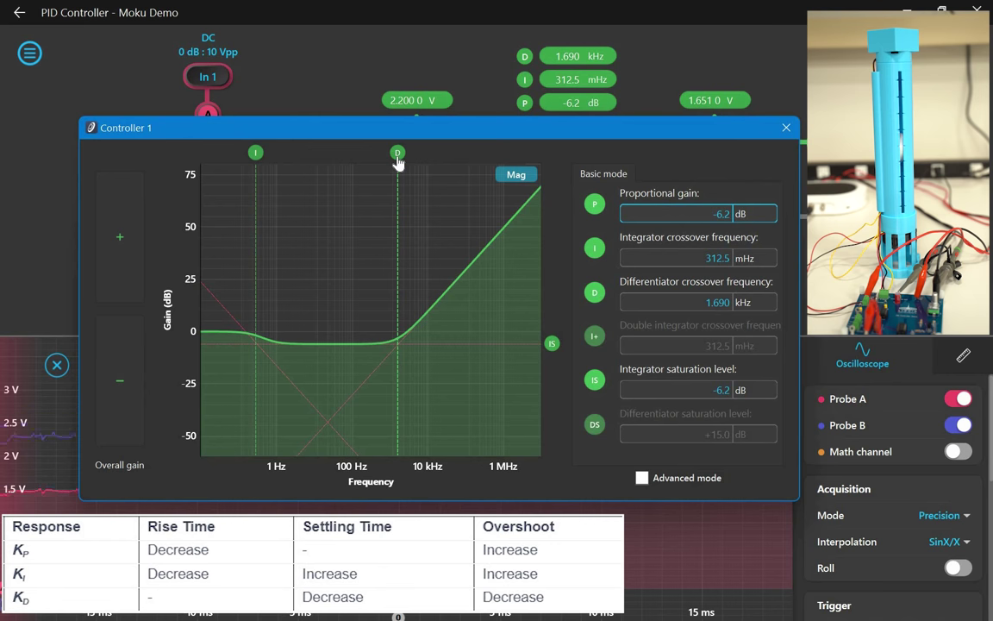
Move the differentiator crossover to 914.7 Hz, giving -3.6 dB gain, 3.024 Hz integrator, -2.4 dB saturation.
left_click_drag(396, 162, 385, 164)
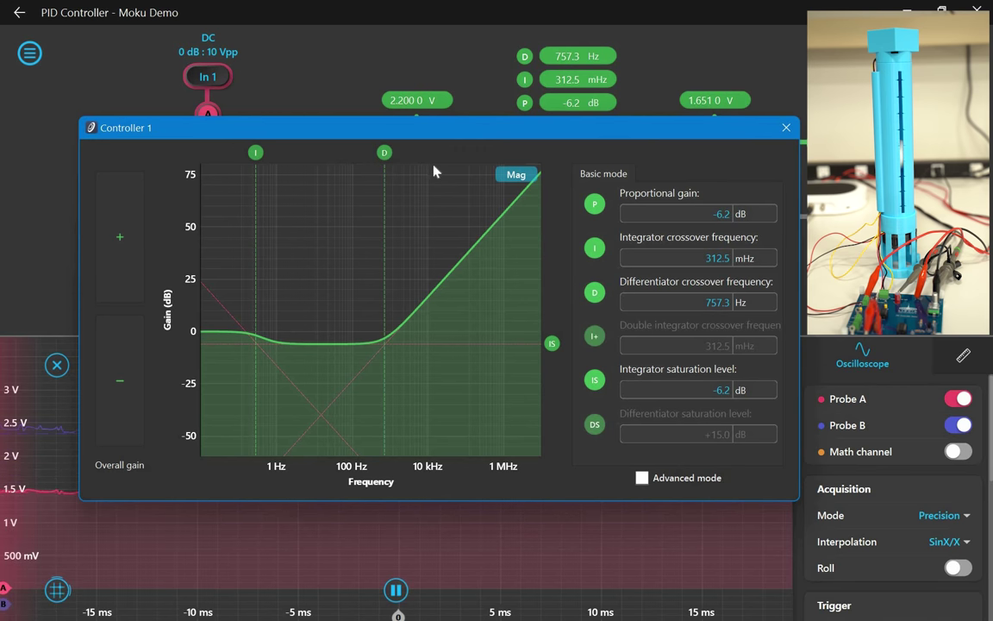
left_click_drag(380, 159, 377, 161)
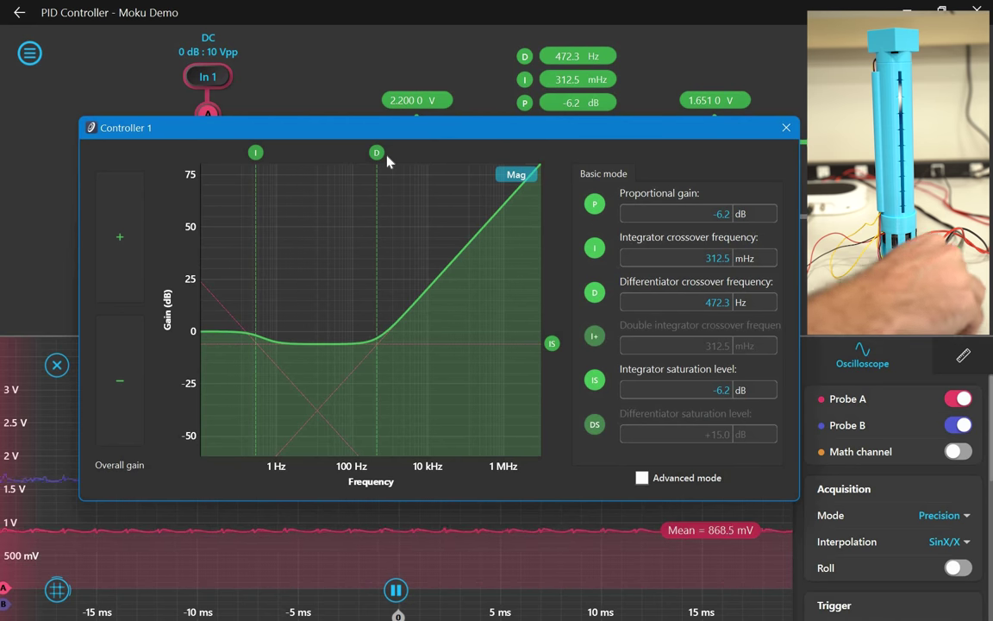
left_click_drag(376, 158, 430, 195)
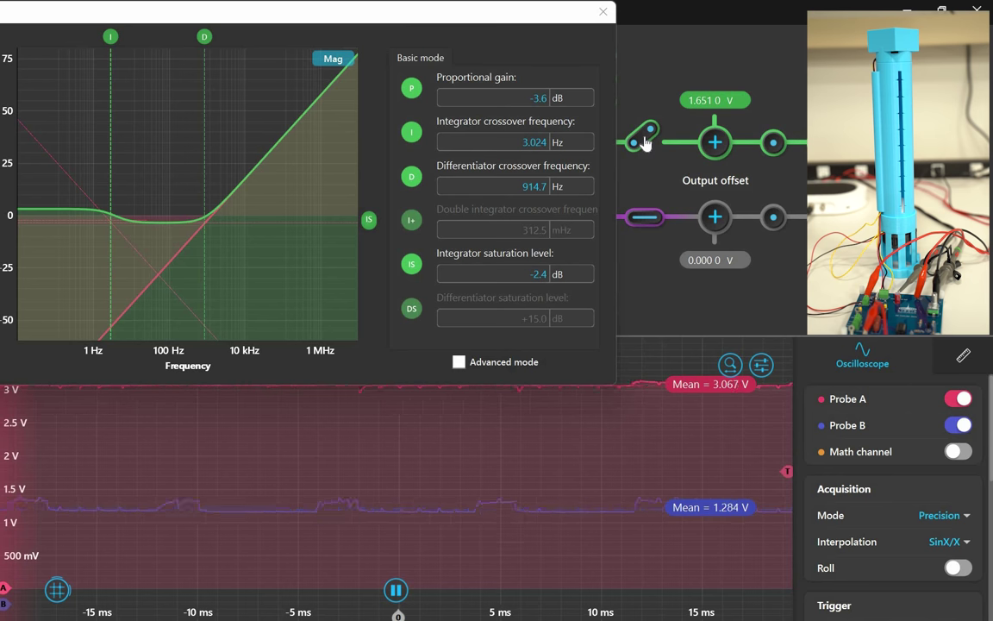
Toggle the switch before Output offset to reconnect controller 1's output to Out 1.
left_click(643, 141)
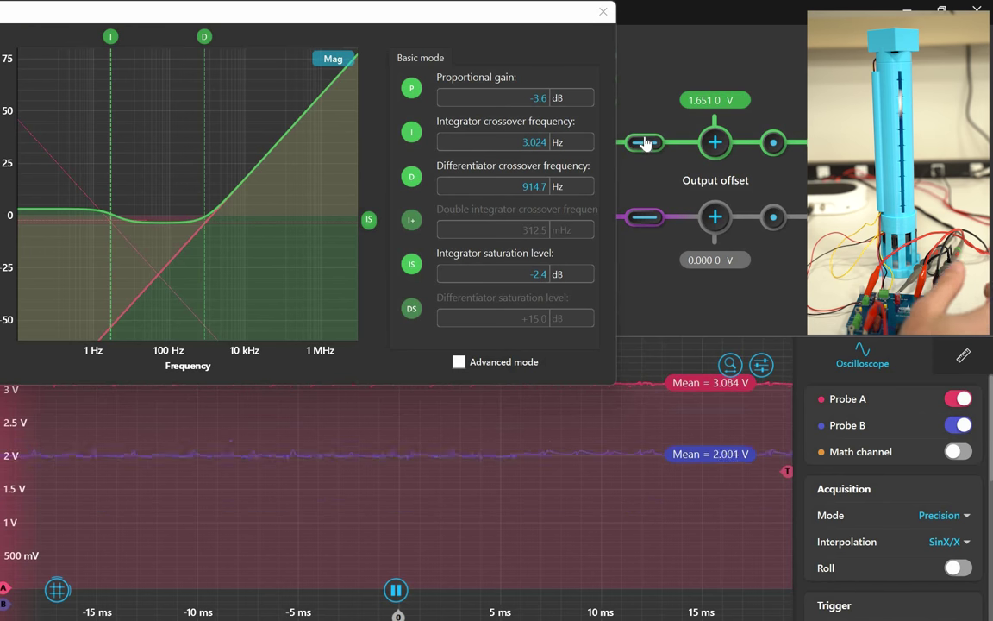